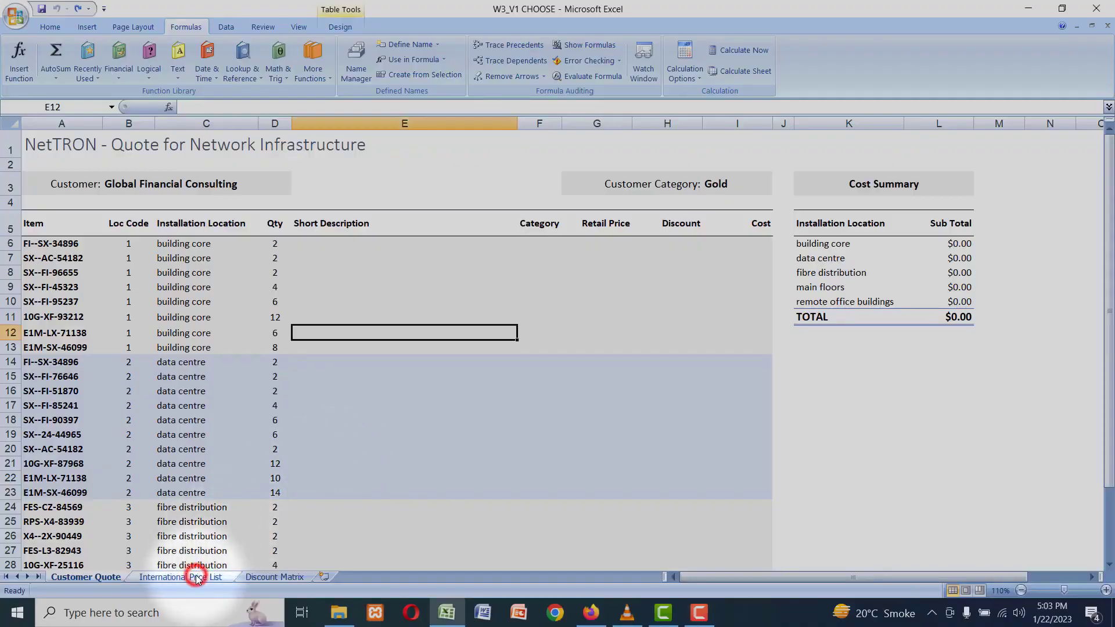
# - Review the price list's lookup formulas and the quote columns to fill, ending in cell E6
pyautogui.click(173, 577)
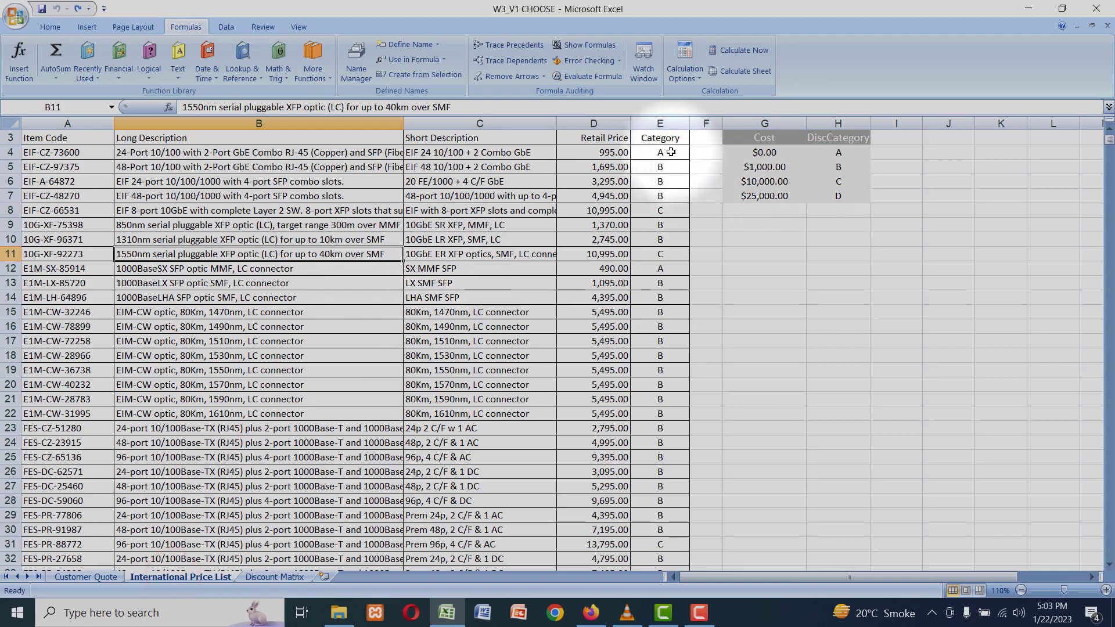
pyautogui.moveTo(662, 152); pyautogui.dragTo(663, 261)
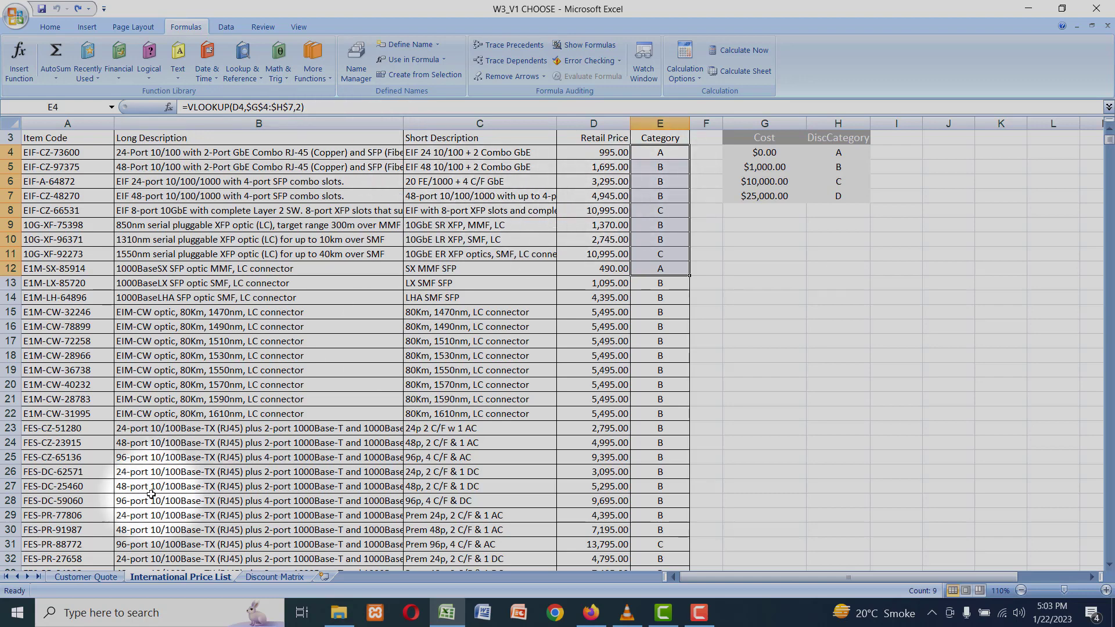
pyautogui.click(107, 578)
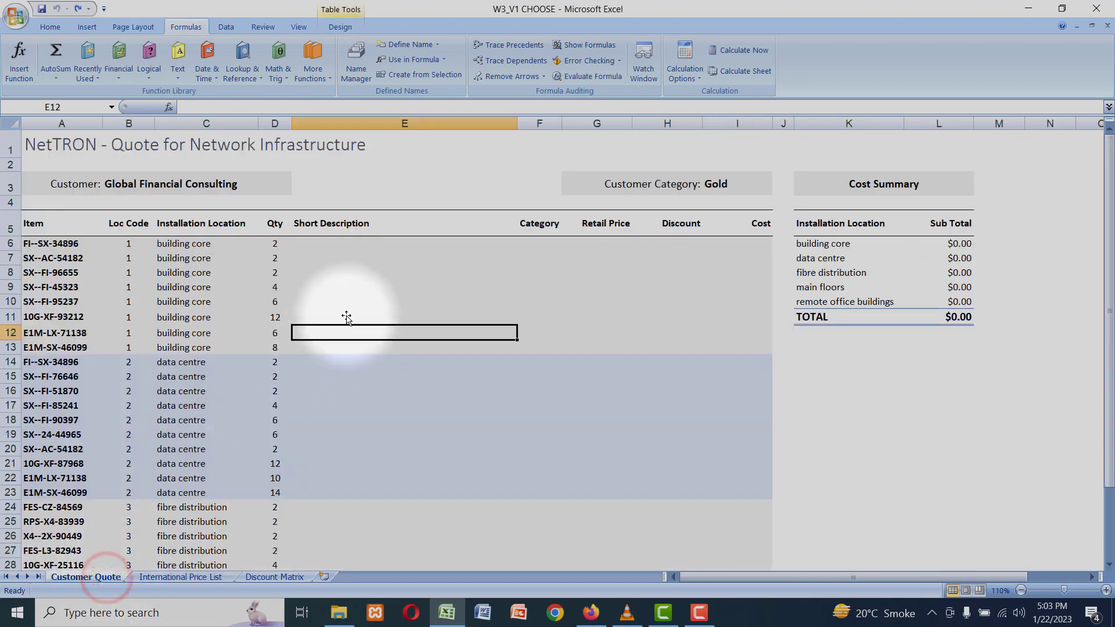
pyautogui.moveTo(341, 246); pyautogui.dragTo(341, 378)
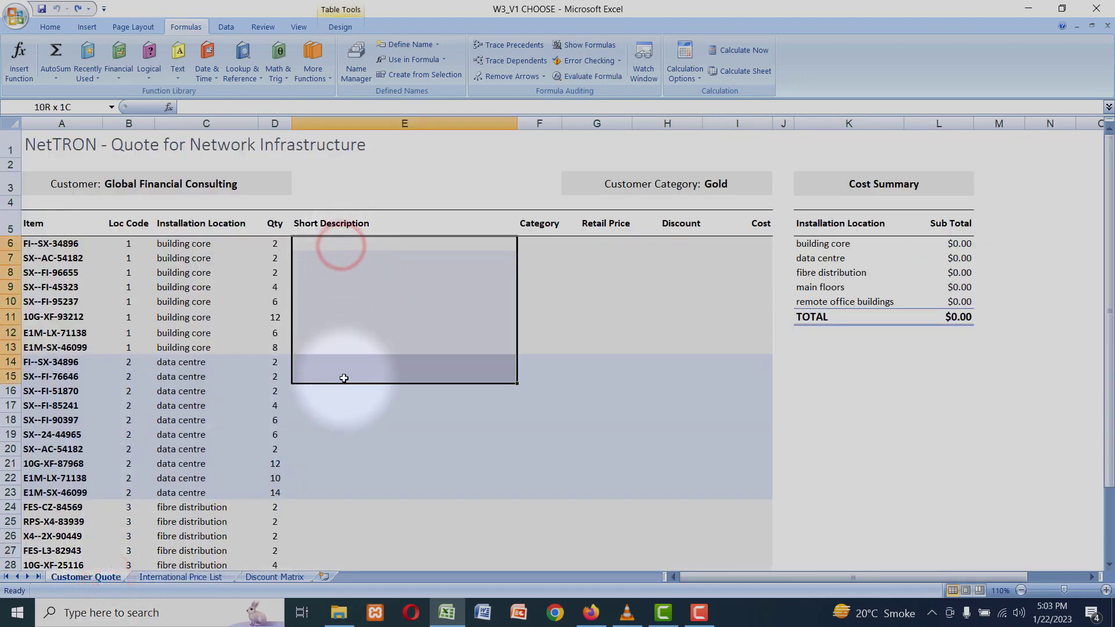
pyautogui.moveTo(556, 244); pyautogui.dragTo(553, 322)
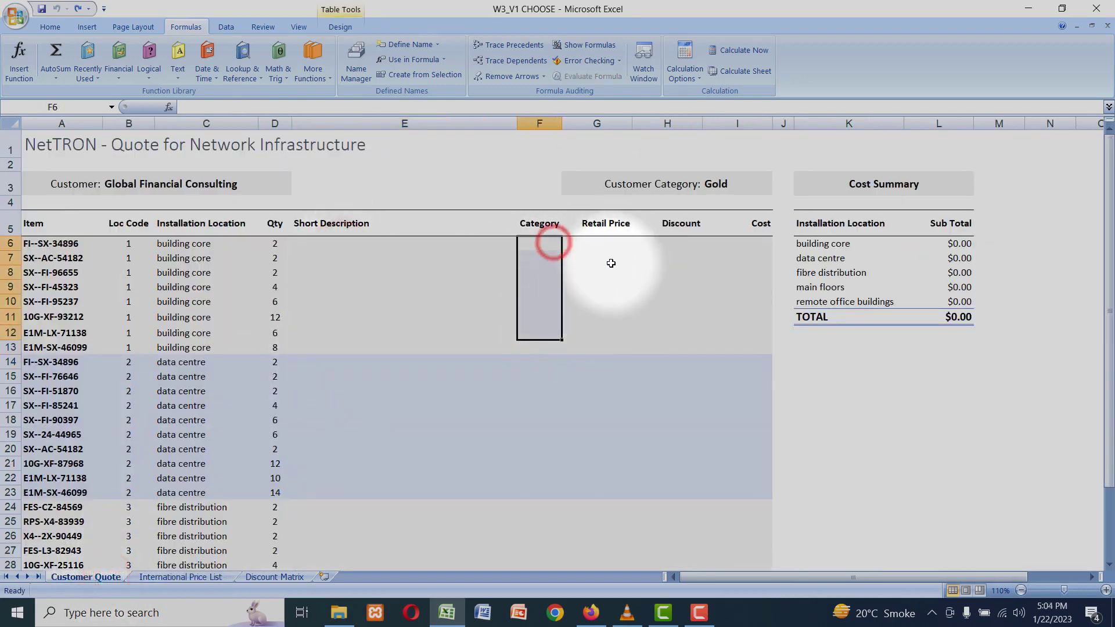
pyautogui.moveTo(613, 246); pyautogui.dragTo(610, 348)
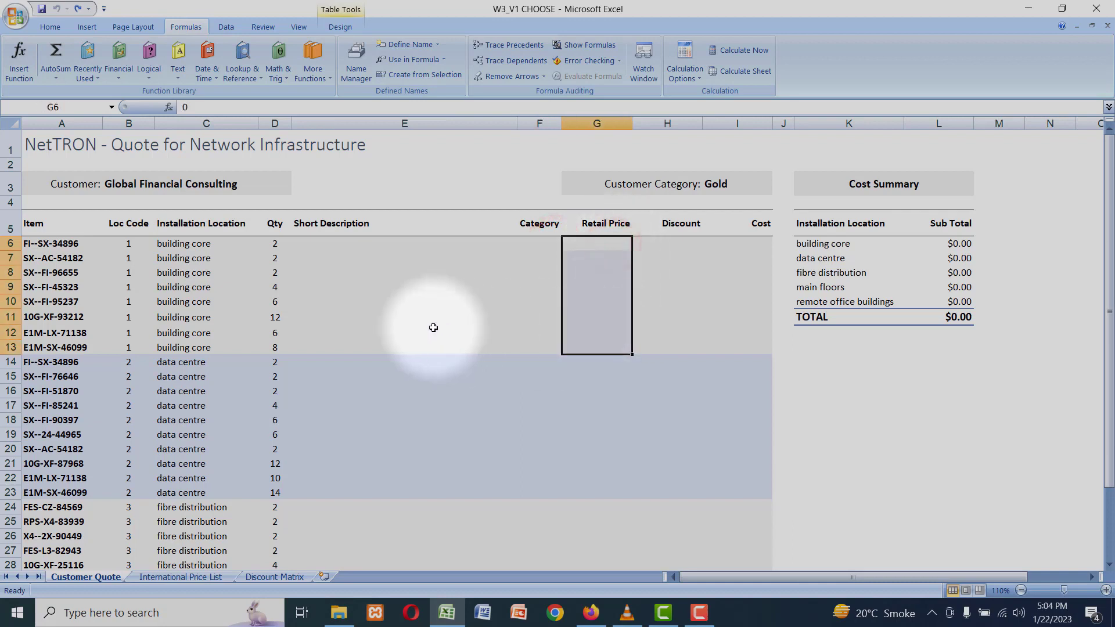
pyautogui.click(51, 243)
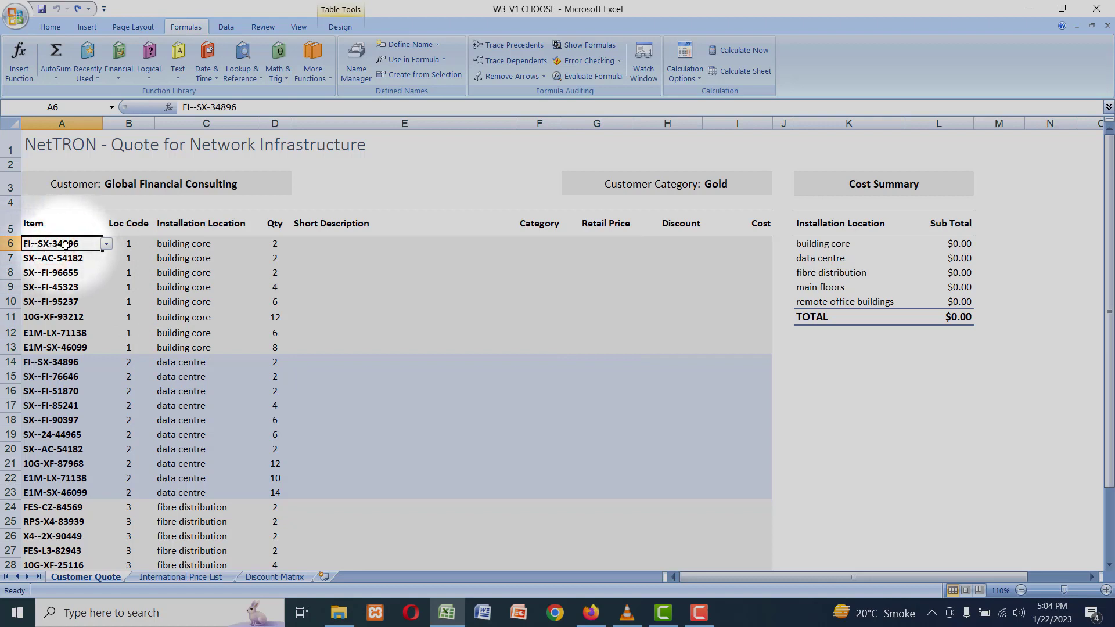
pyautogui.click(340, 243)
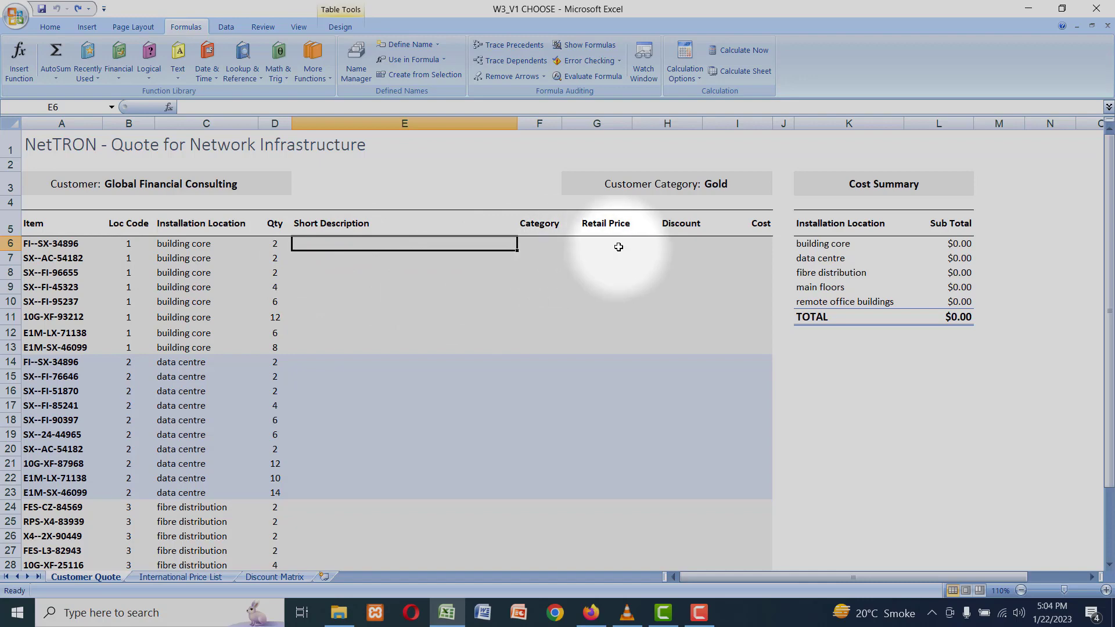
pyautogui.click(196, 577)
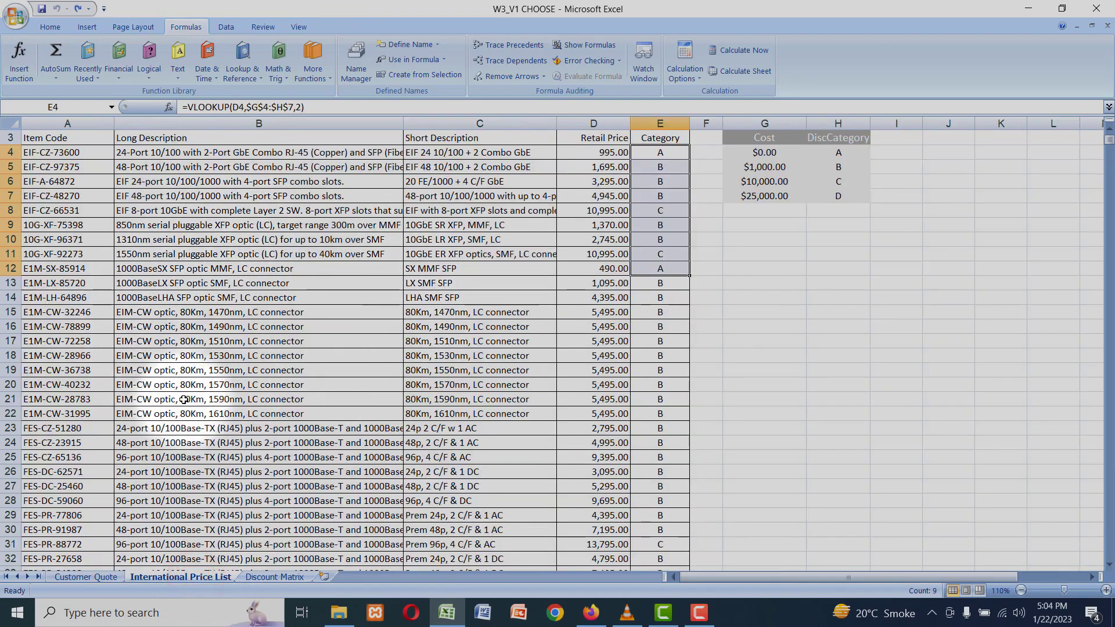
pyautogui.click(88, 576)
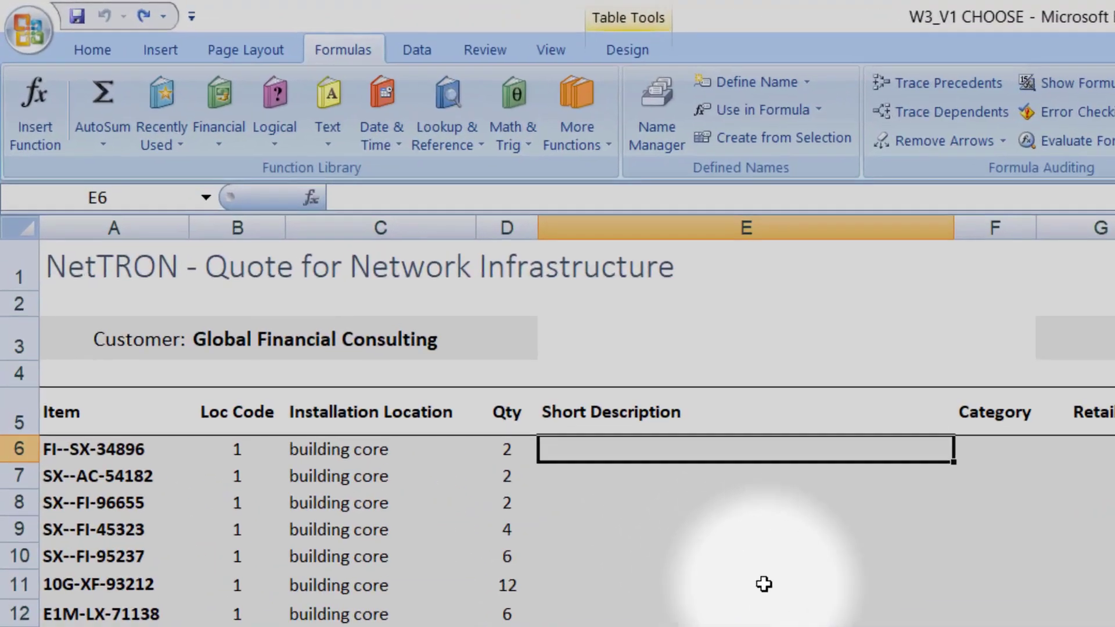
# - Start a VLOOKUP in E6 using the row's Item and 'International Price List'!A4:E1254
pyautogui.write('=VL')
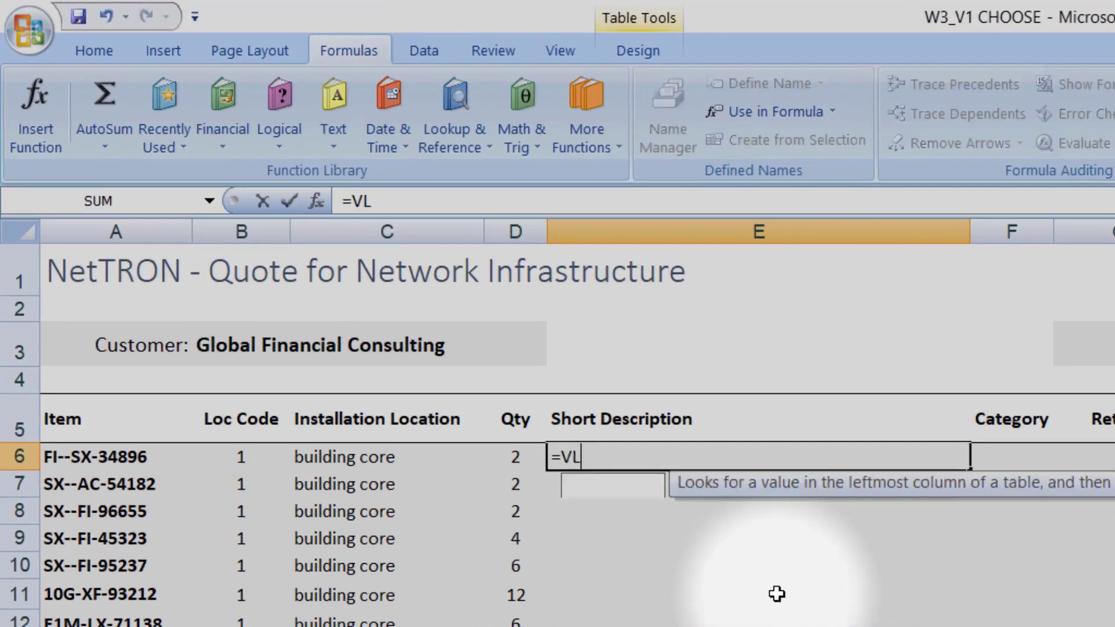
pyautogui.press('Tab')
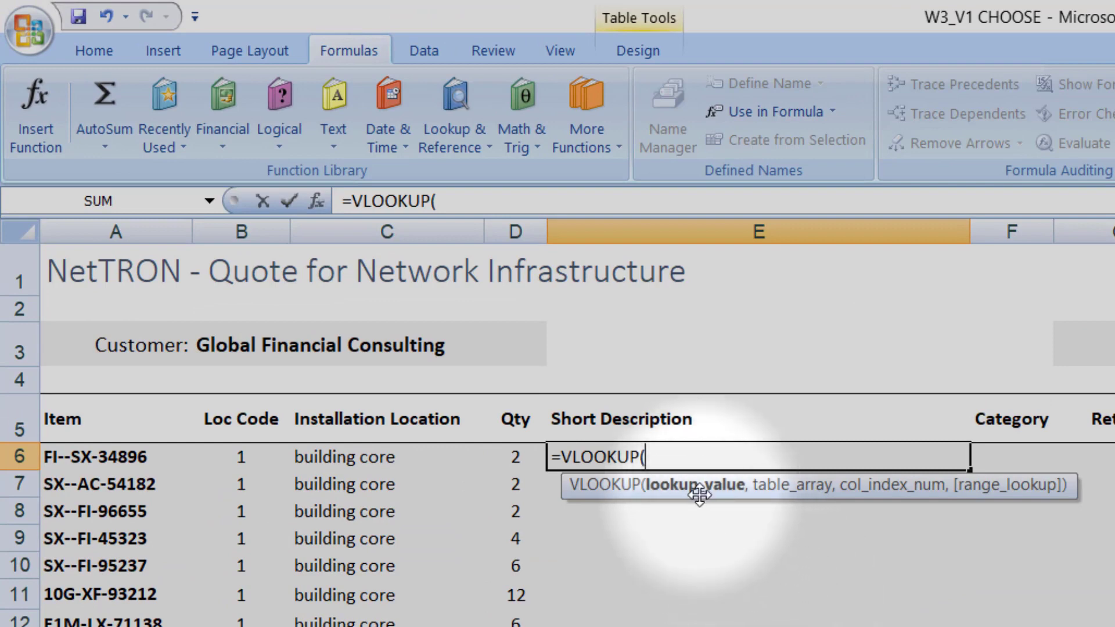
pyautogui.click(83, 453)
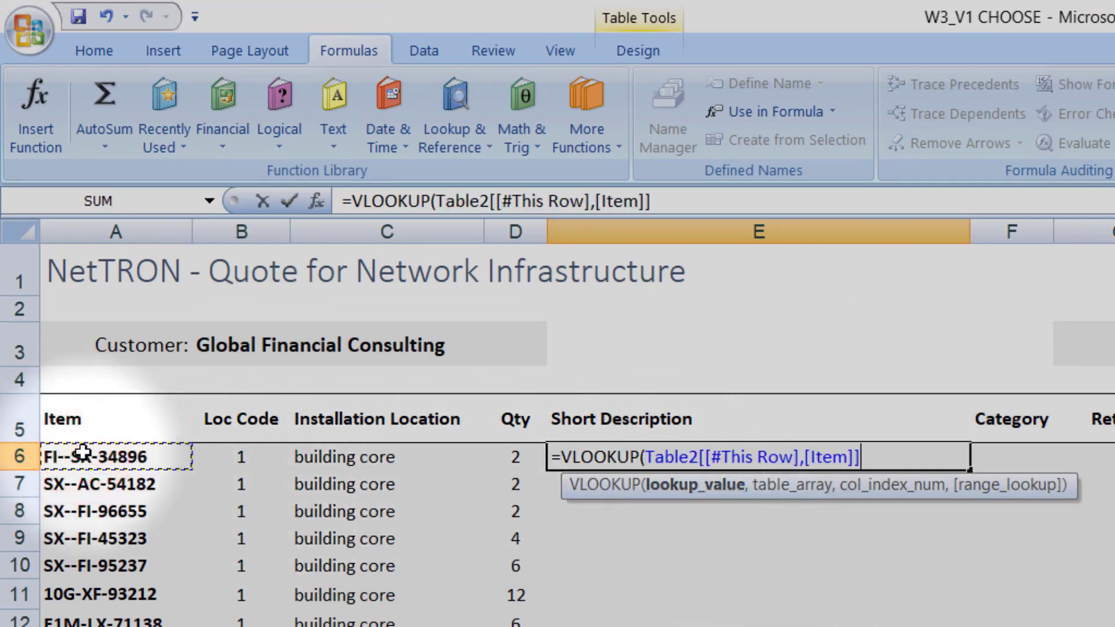
pyautogui.write(',')
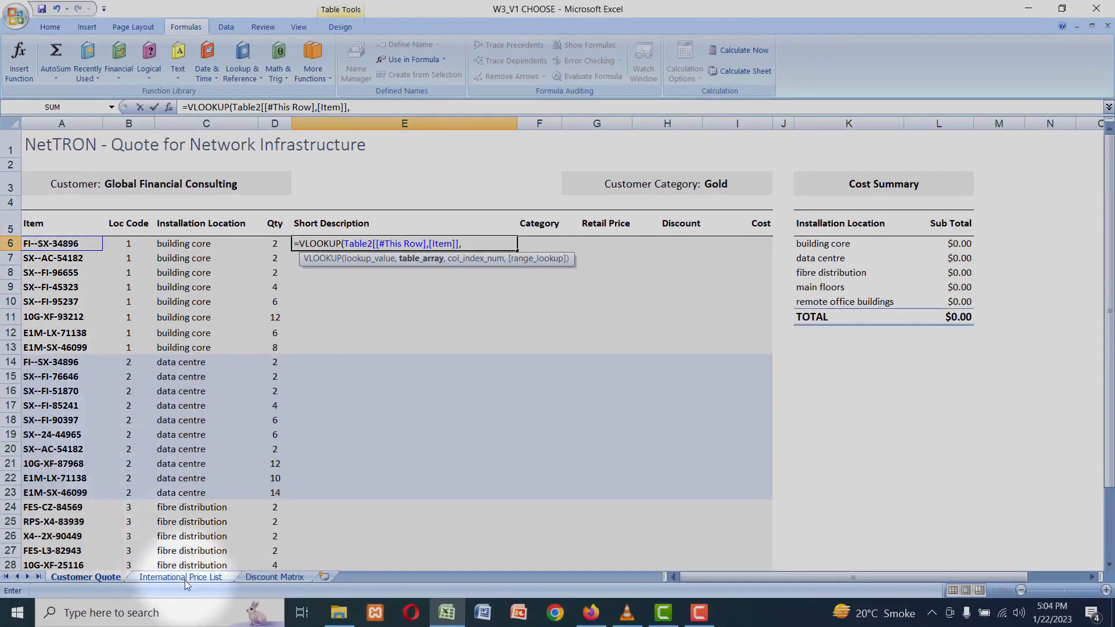
pyautogui.click(181, 577)
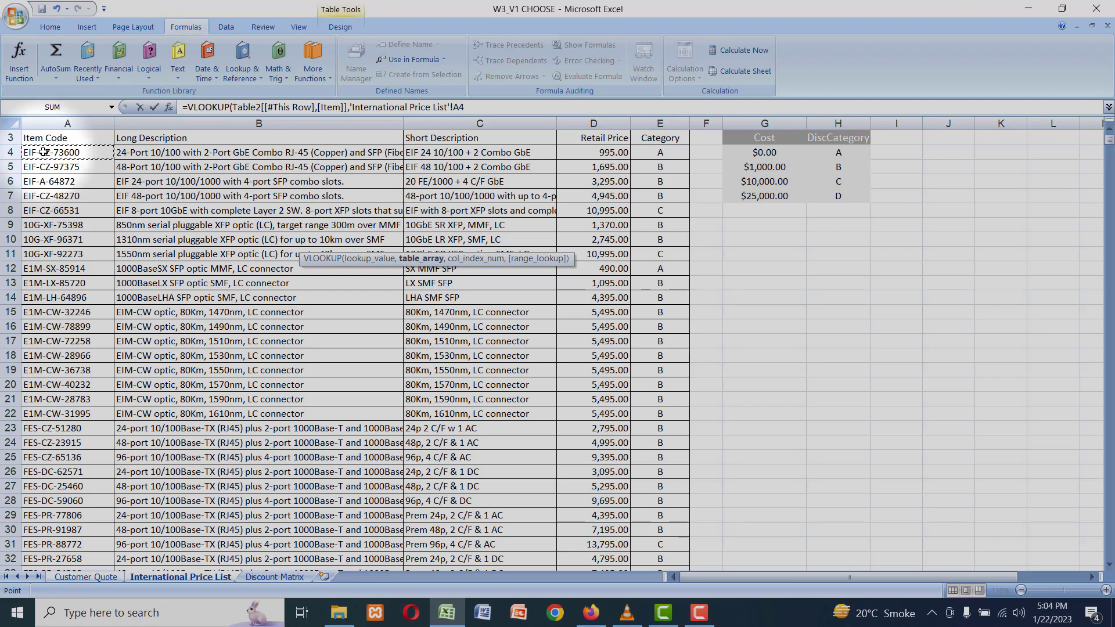
pyautogui.hotkey('ctrl', 'shift', 'Right')
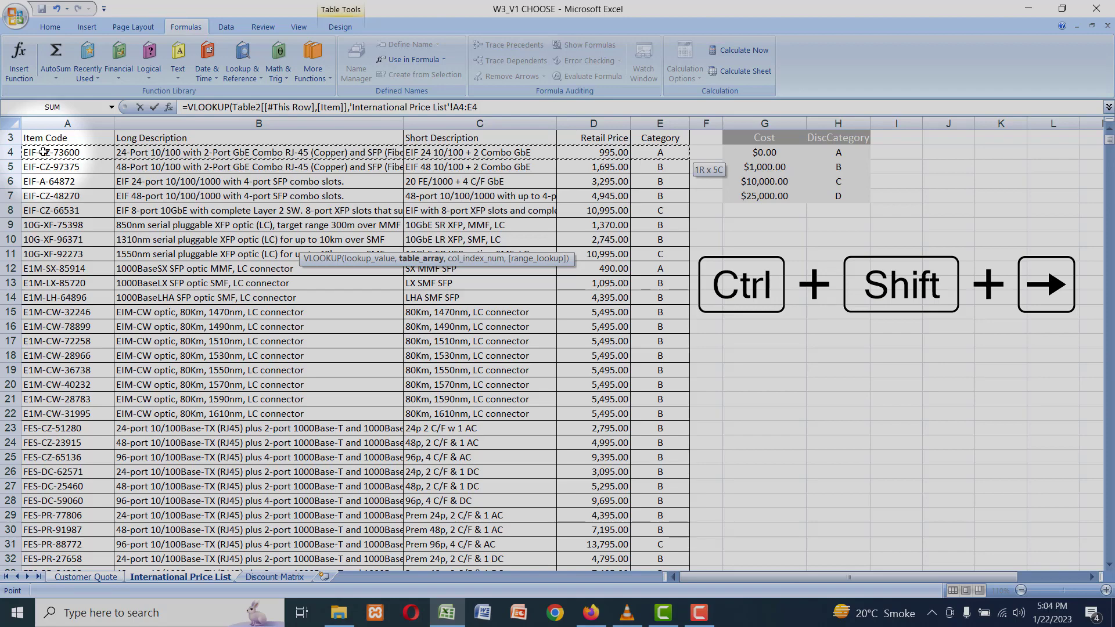
pyautogui.hotkey('ctrl', 'shift', 'Down')
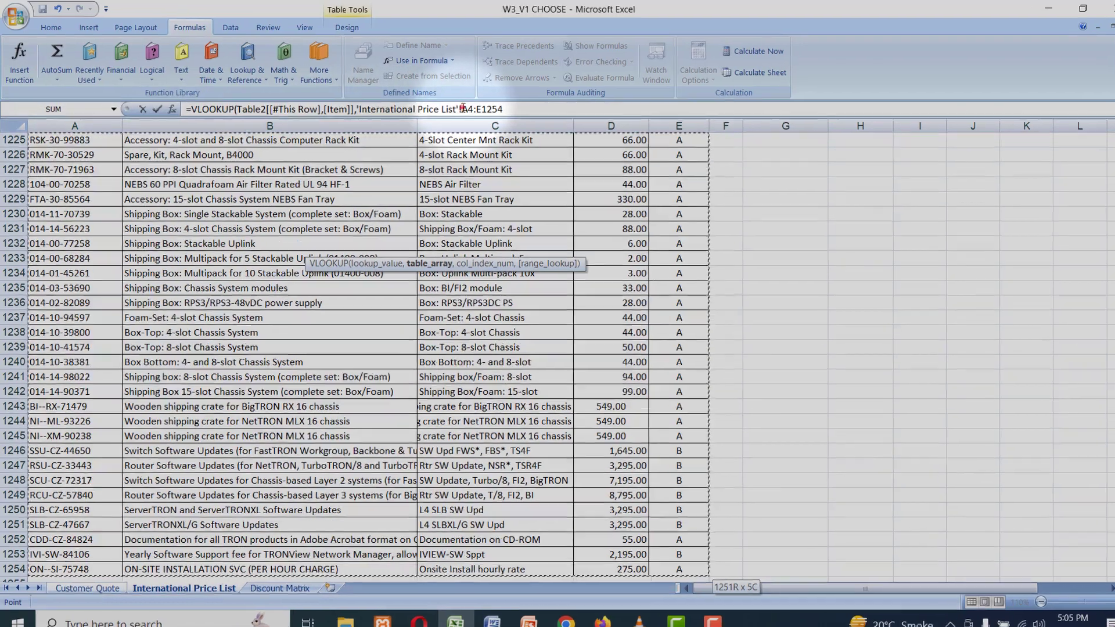
# - Lock the range as $A$4:$E$1254 and finish the E6 lookup with column 3 and FALSE
pyautogui.moveTo(453, 107); pyautogui.dragTo(491, 107)
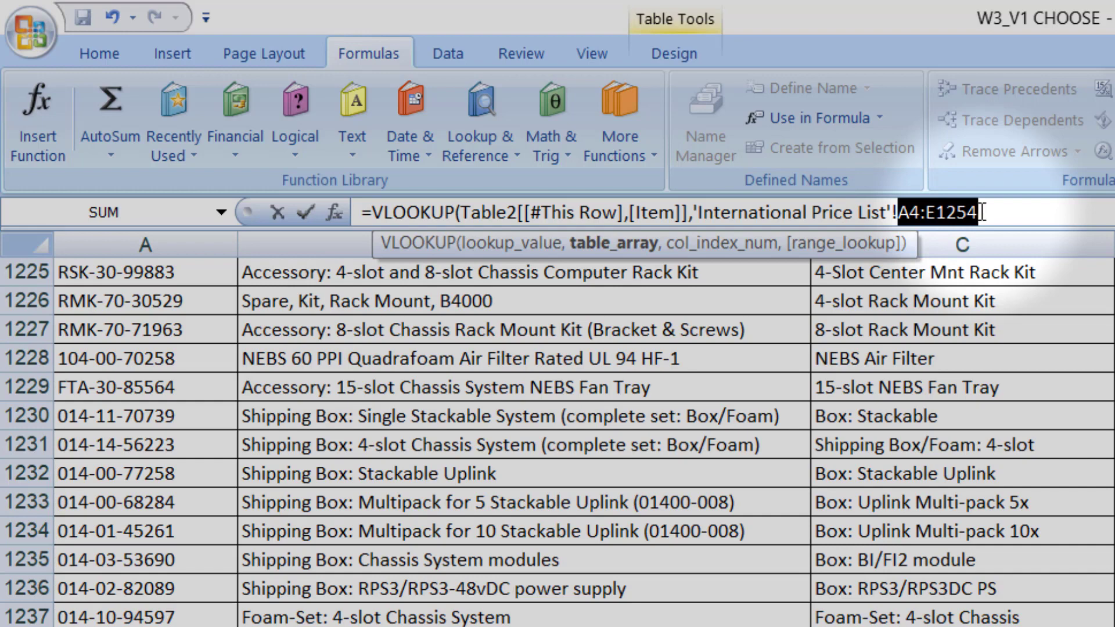
pyautogui.press('F4')
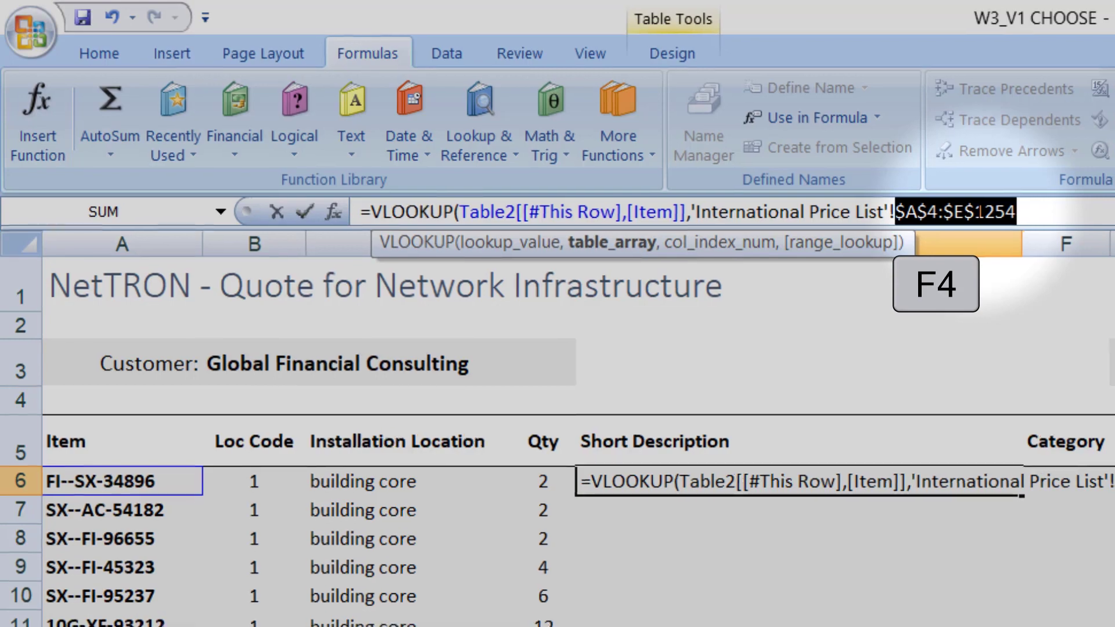
pyautogui.click(980, 212)
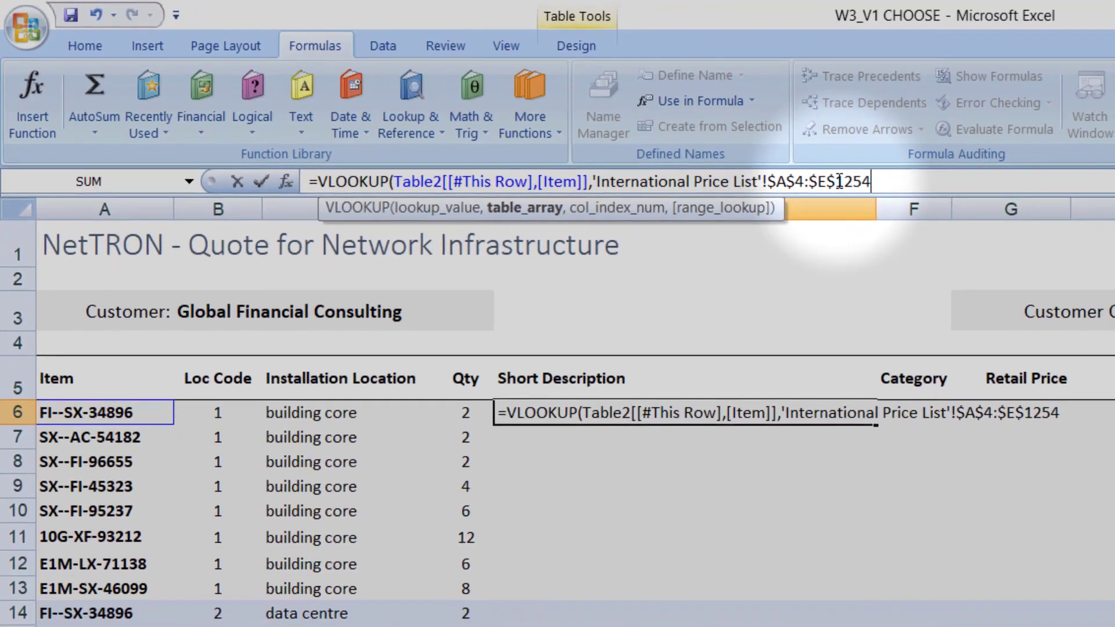
pyautogui.write(',3')
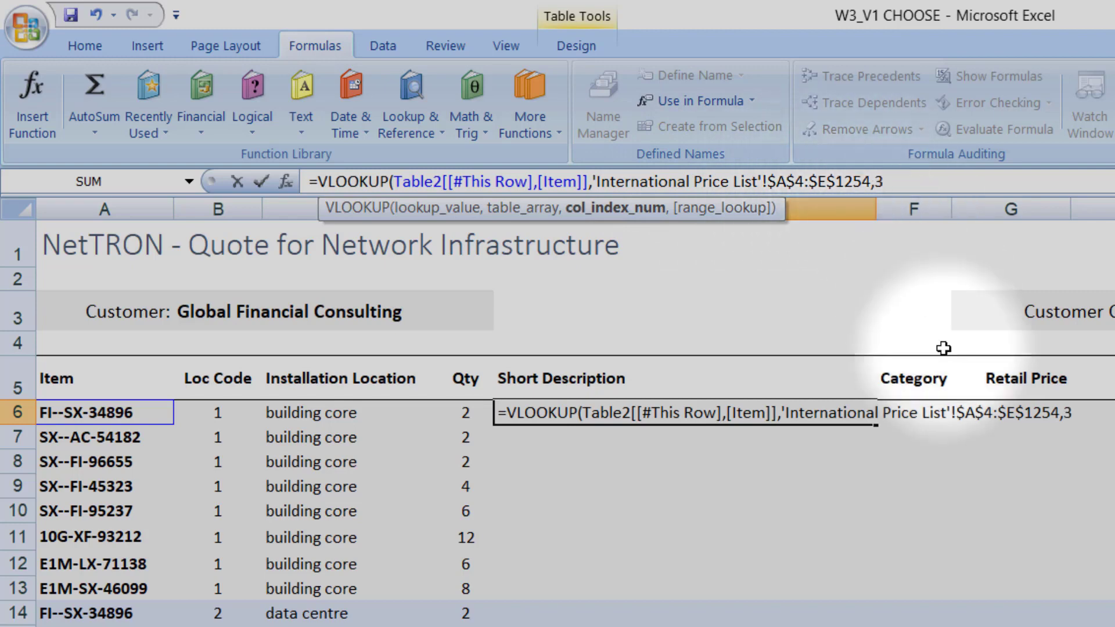
pyautogui.write(',')
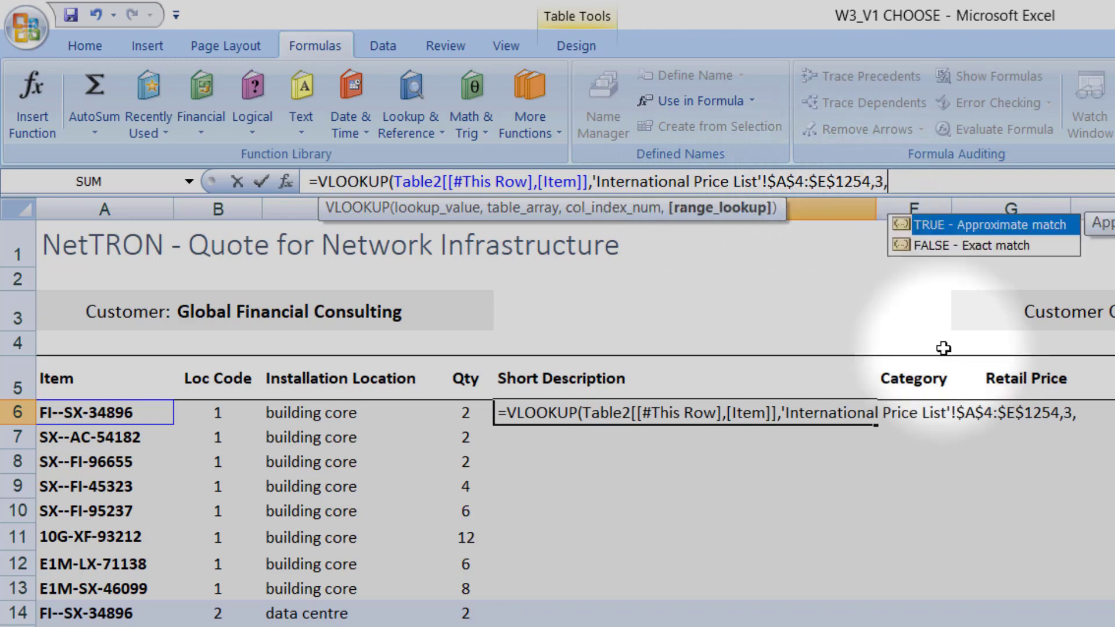
pyautogui.press('Down')
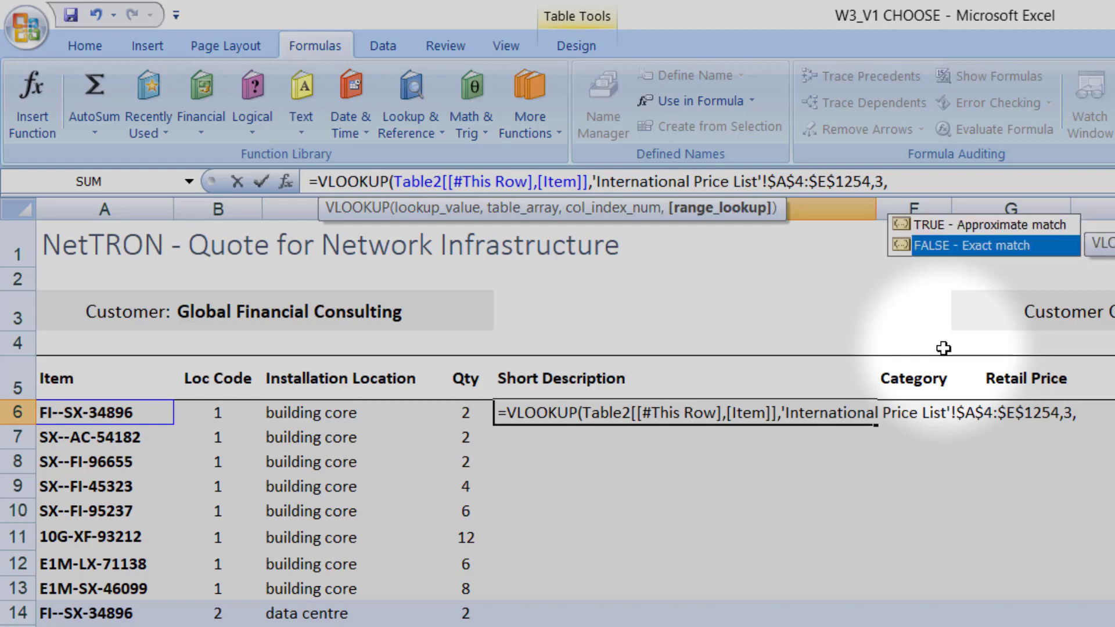
pyautogui.doubleClick(996, 251)
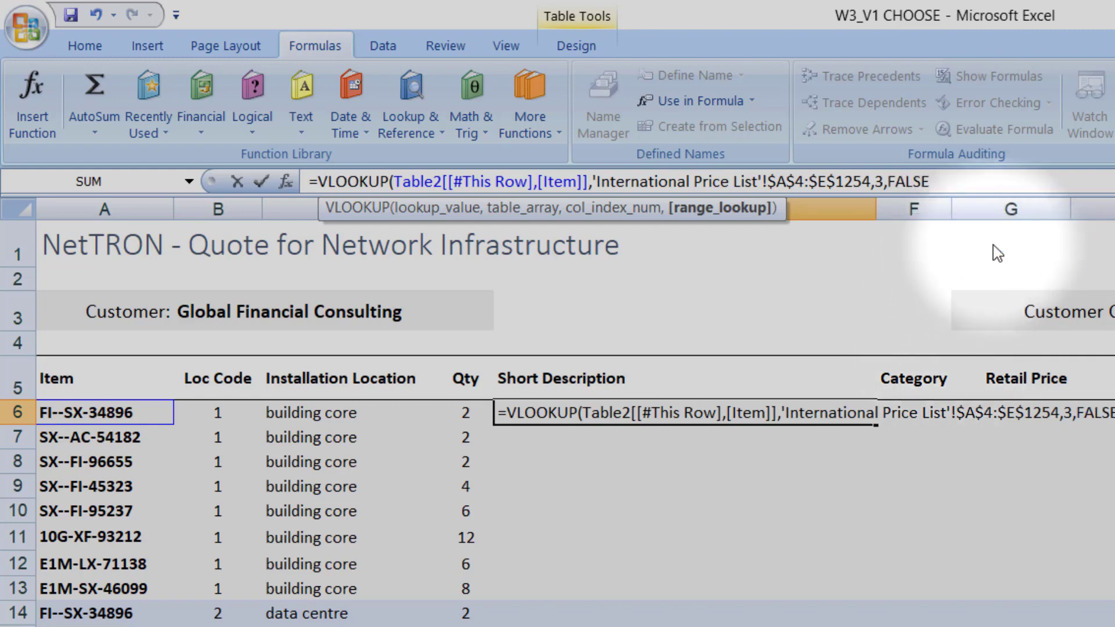
pyautogui.write('0')
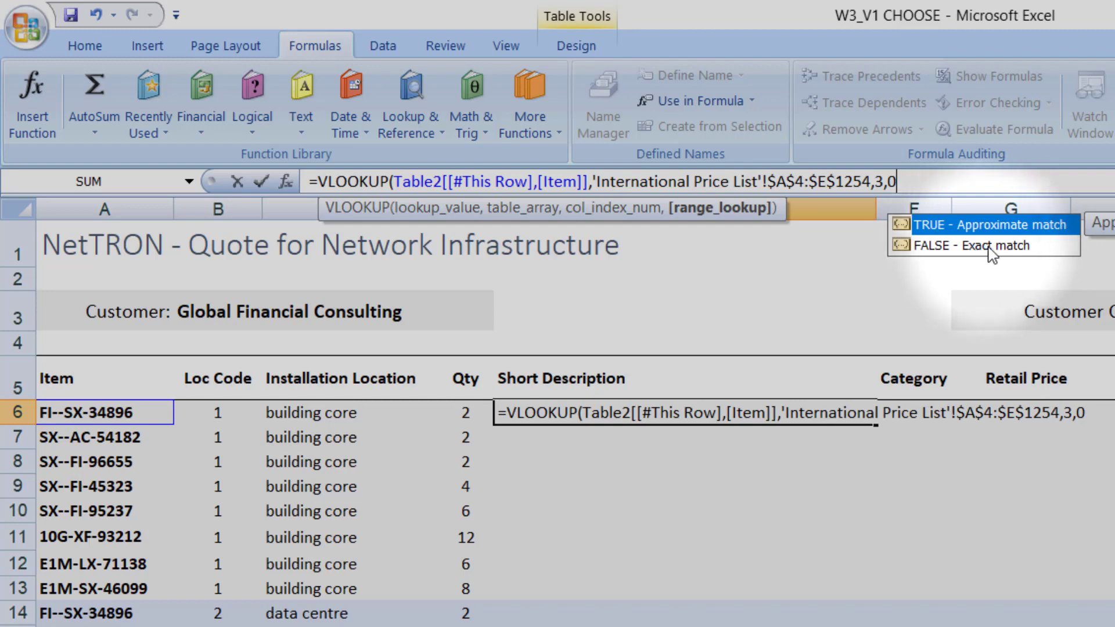
pyautogui.doubleClick(990, 246)
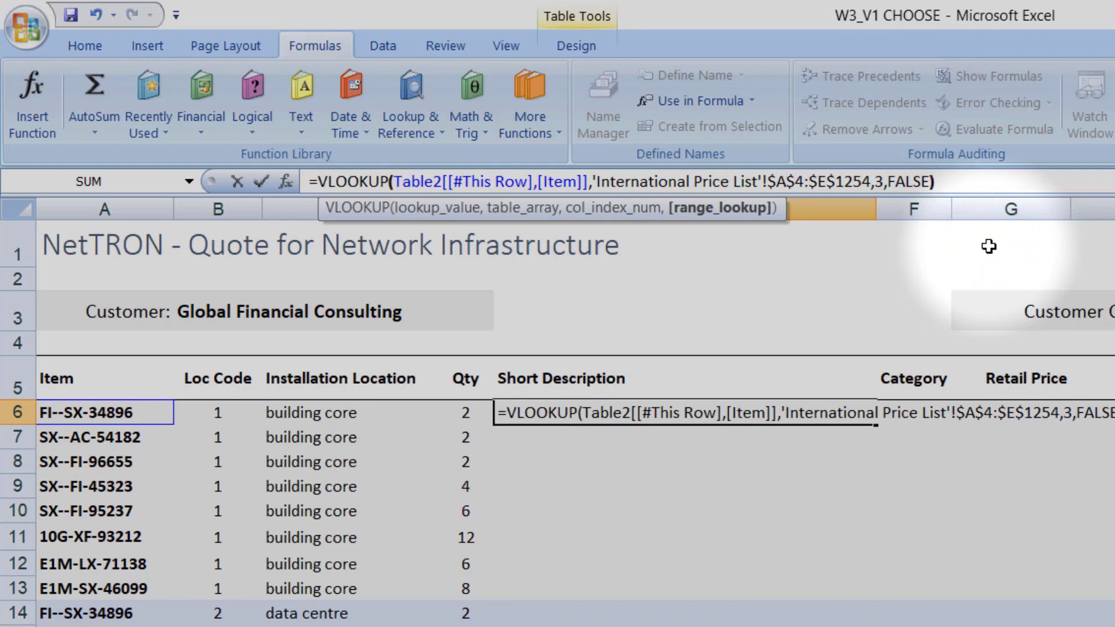
# - Enter the E6 description lookup, check the filled descriptions, and move to Category cell F6
pyautogui.press('Return')
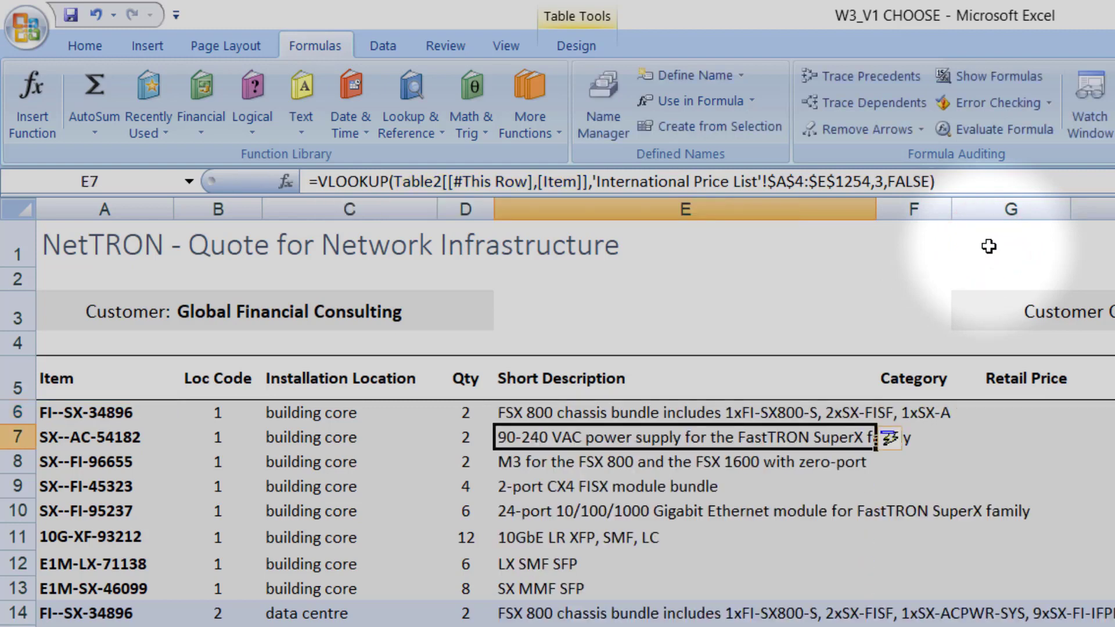
pyautogui.press('Up')
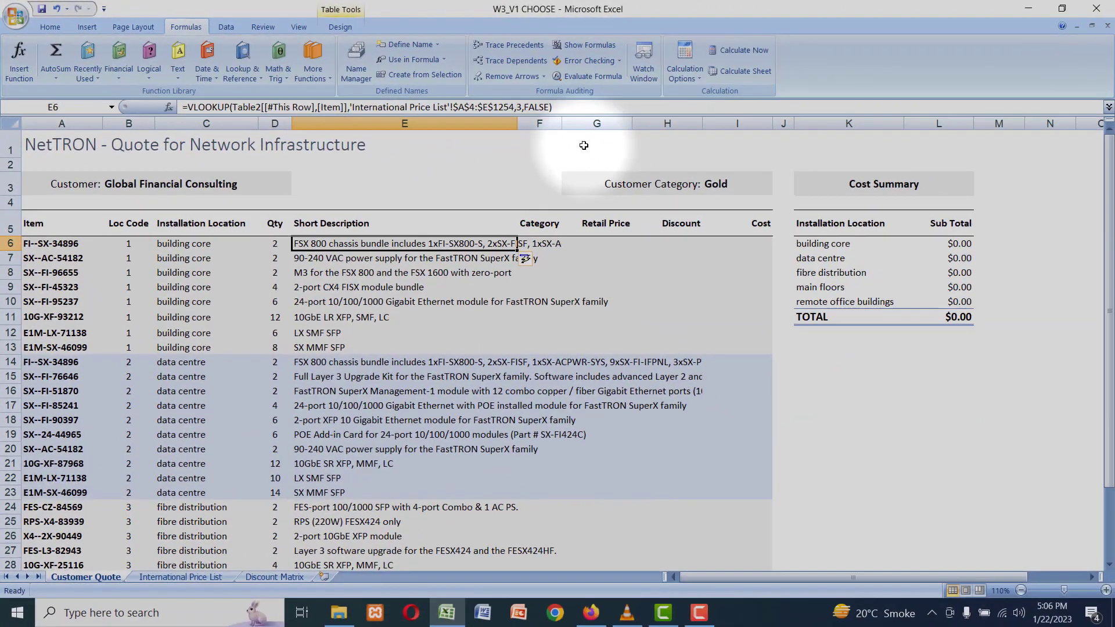
pyautogui.press('Down')
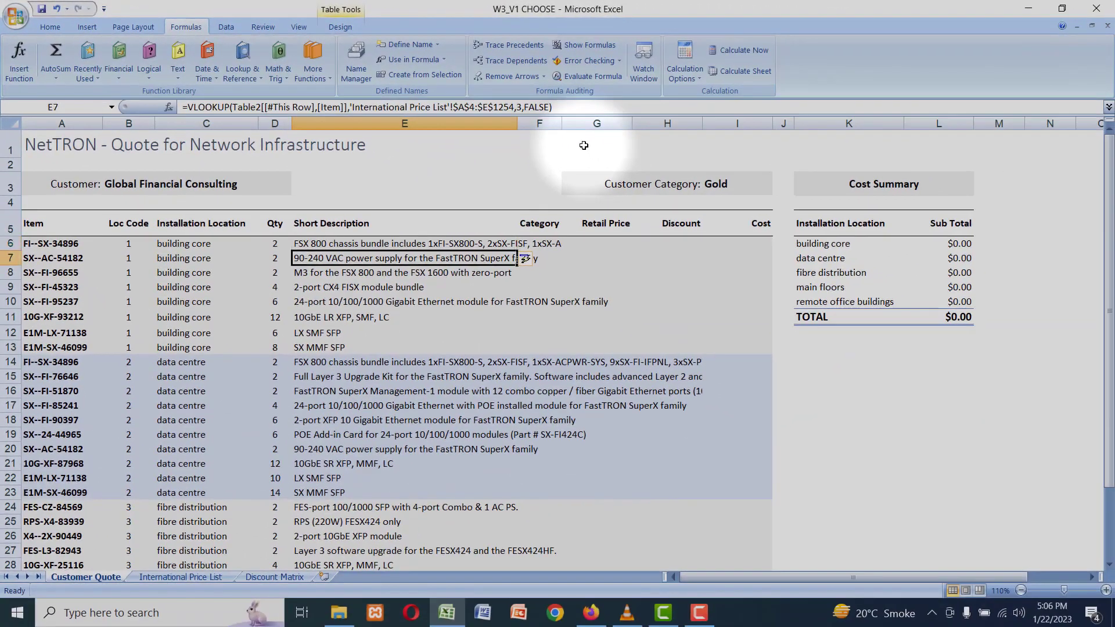
pyautogui.press('Down')
pyautogui.press('Down')
pyautogui.press('Down')
pyautogui.press('Down')
pyautogui.press('Down')
pyautogui.press('Down')
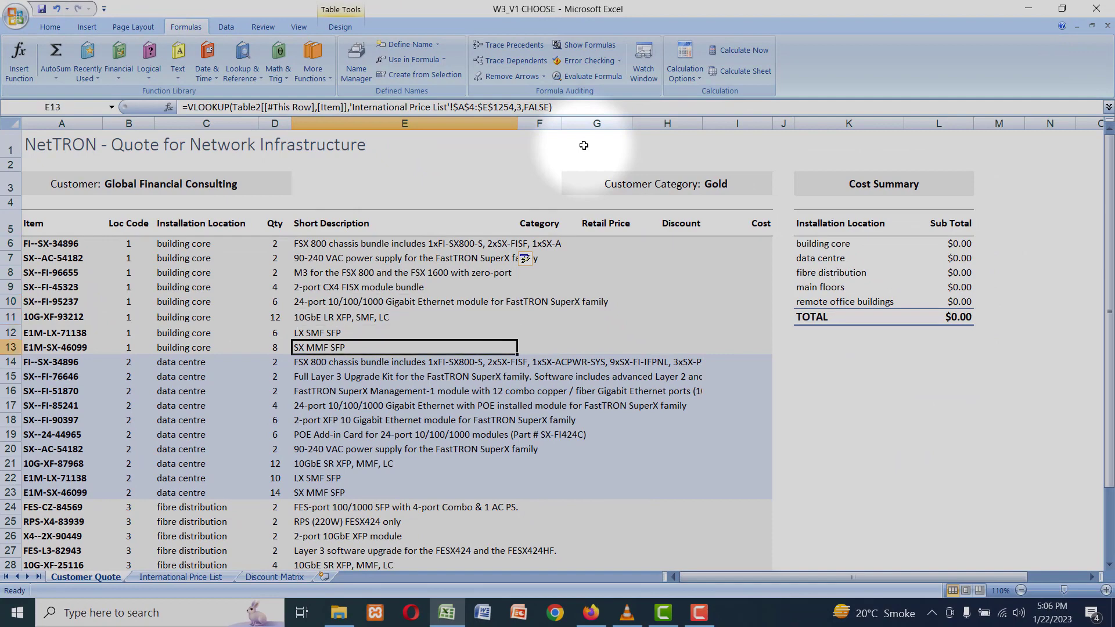
pyautogui.press('Up')
pyautogui.press('Up')
pyautogui.press('Up')
pyautogui.press('Up')
pyautogui.press('Up')
pyautogui.press('Up')
pyautogui.press('Right')
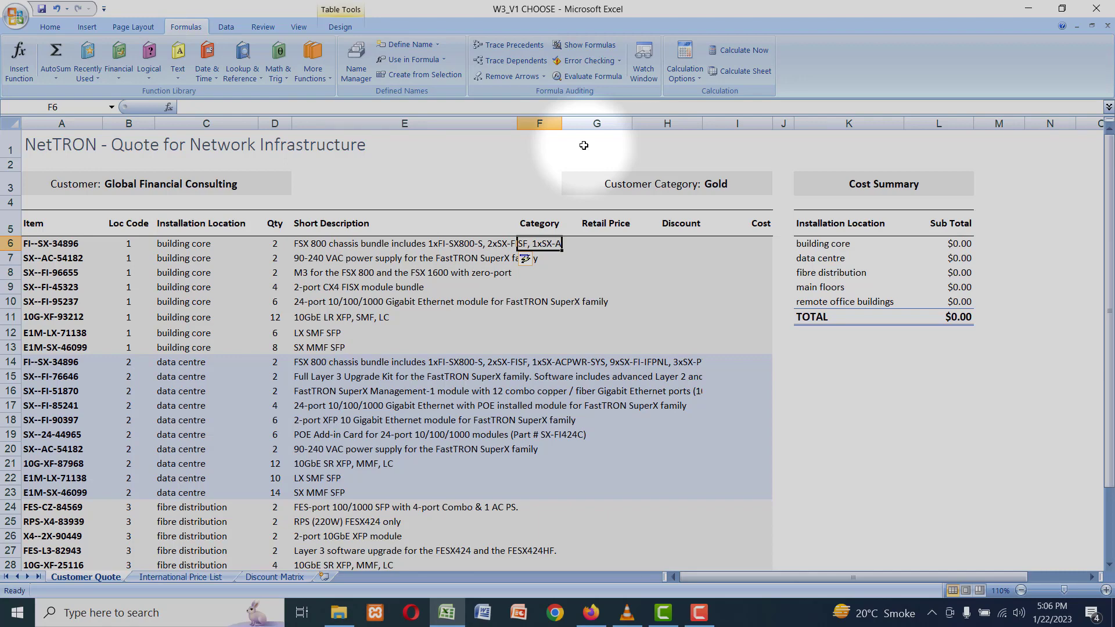
# - Show the top of the International Price List sheet and select cell B8
pyautogui.click(174, 577)
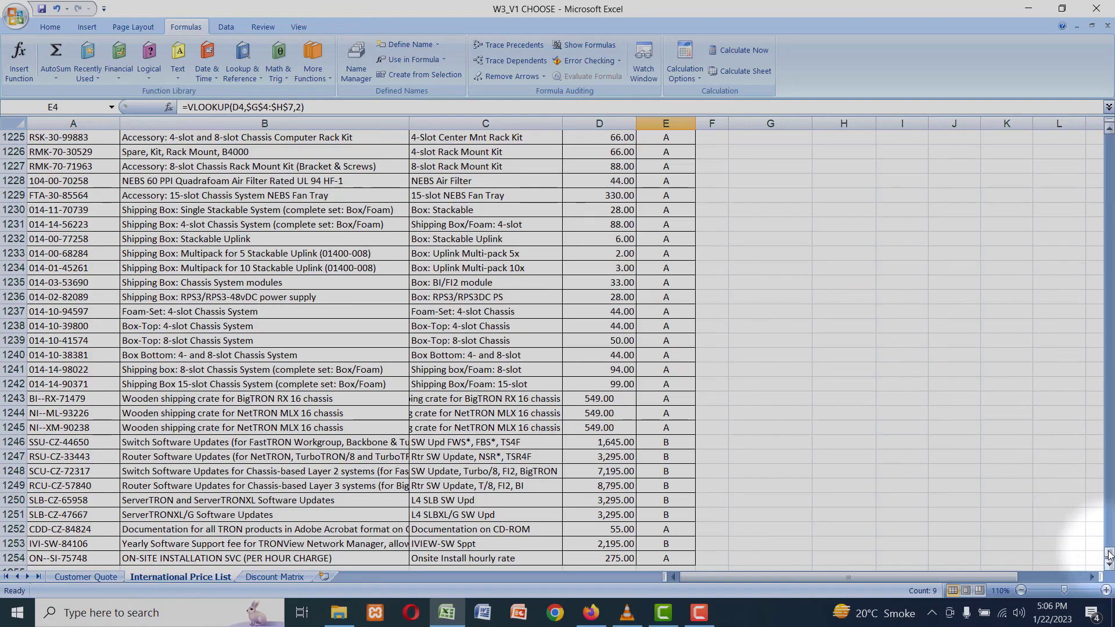
pyautogui.moveTo(1107, 552); pyautogui.dragTo(1079, 99)
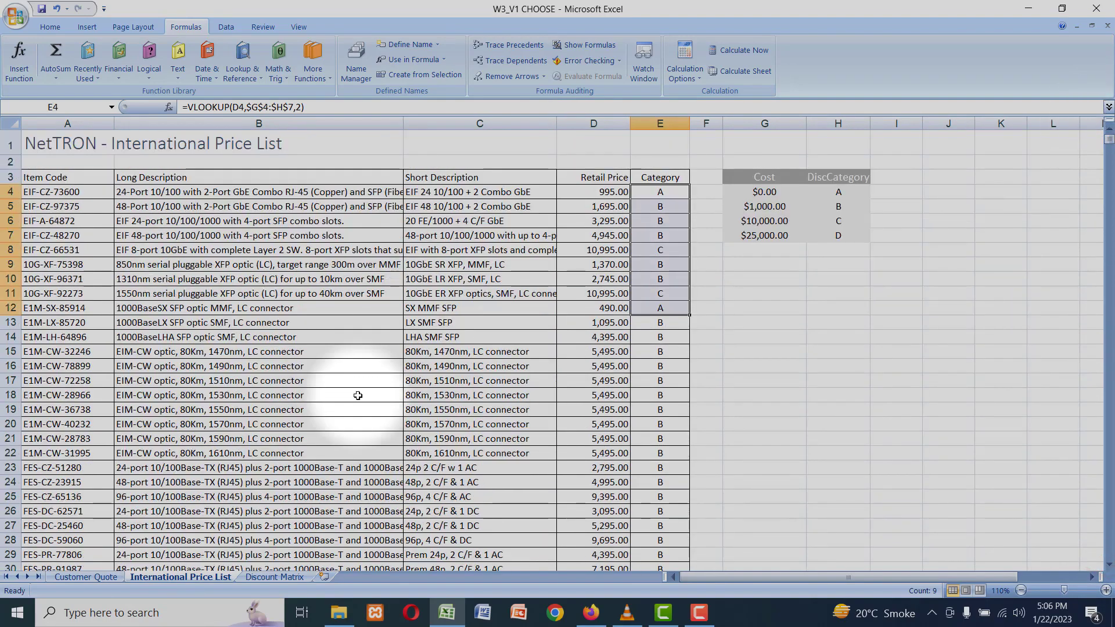
pyautogui.click(235, 249)
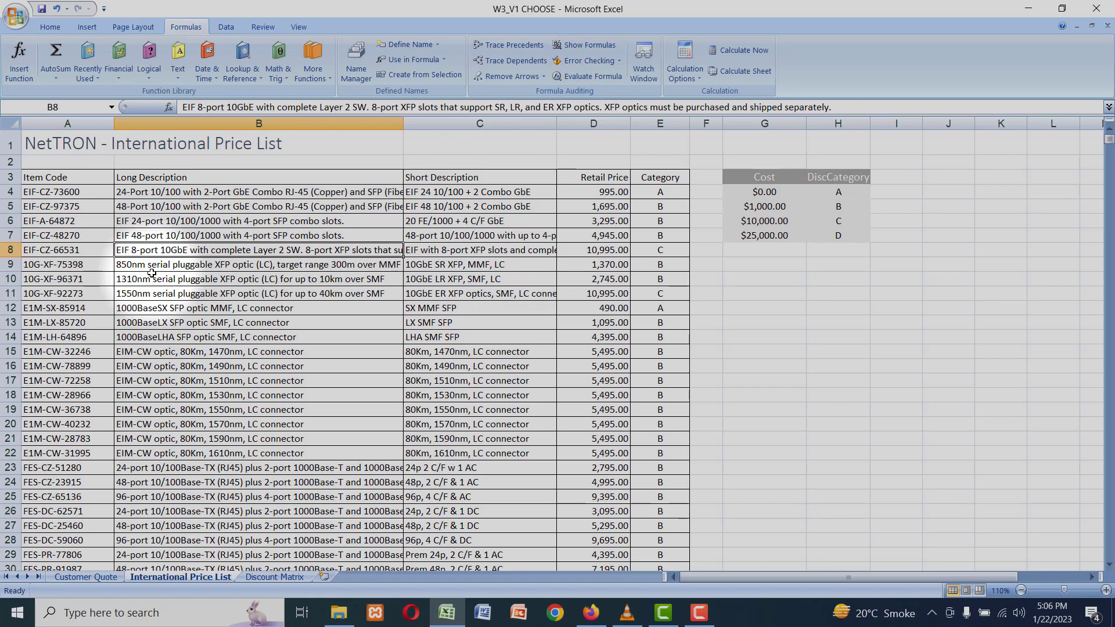
# - Convert the price list range A3:E1254 into a table with headers, Table4
pyautogui.click(87, 28)
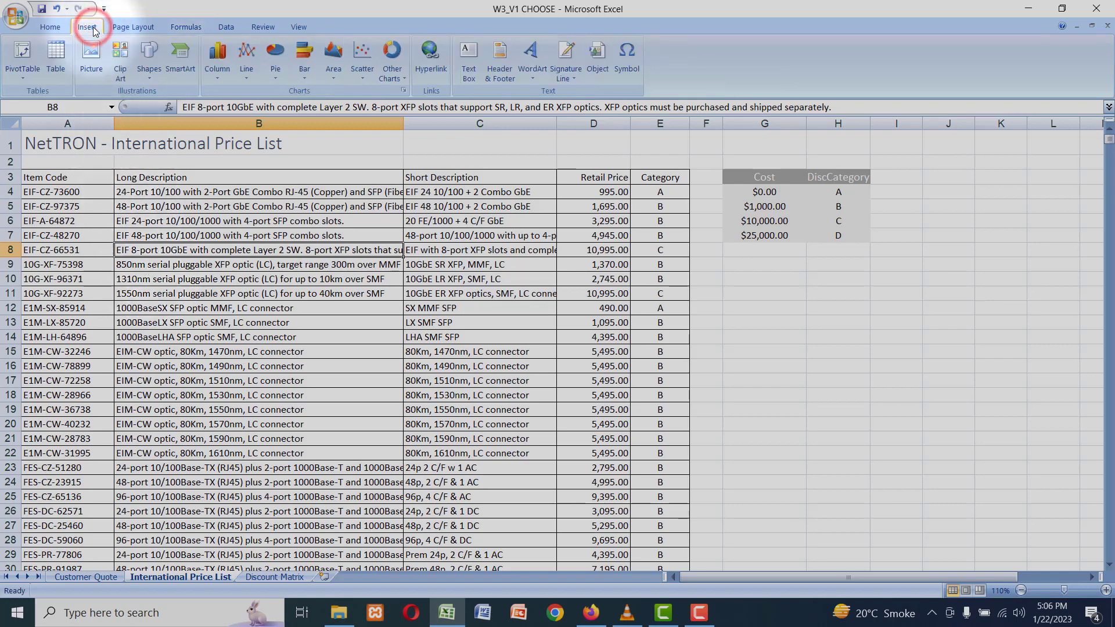
pyautogui.click(57, 64)
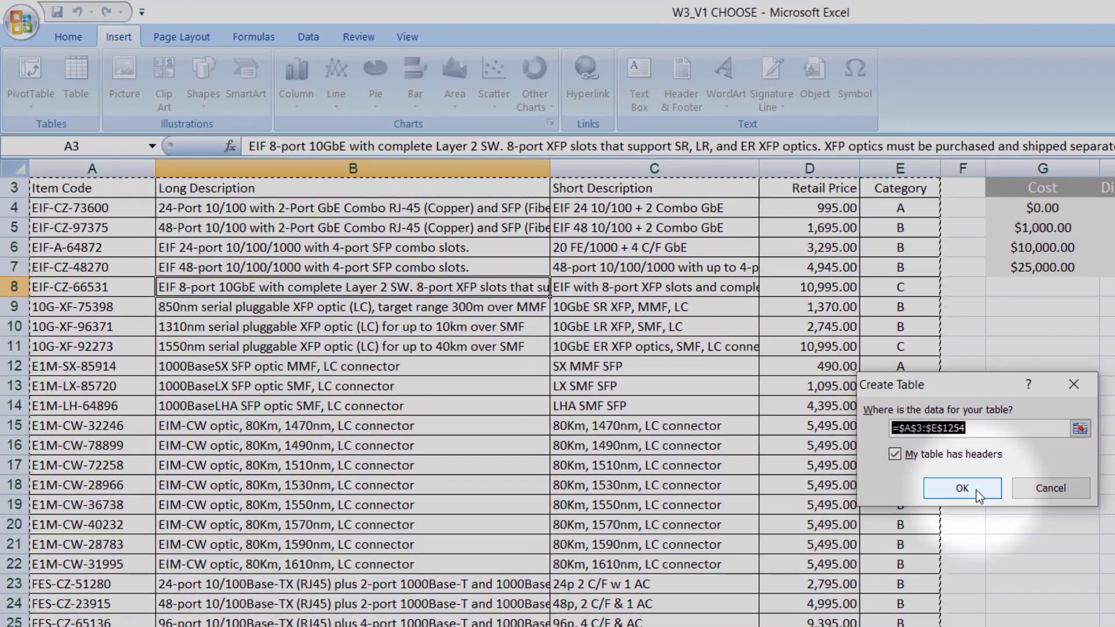
pyautogui.click(976, 491)
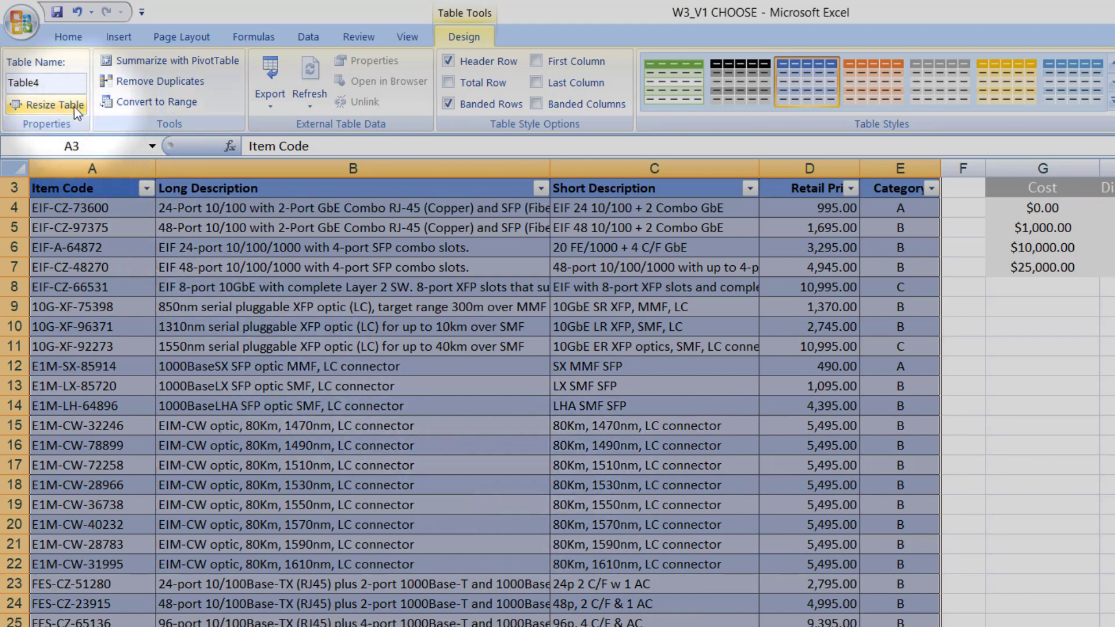
# - Rename Table4 to 'item' and go back to the Customer Quote sheet
pyautogui.doubleClick(46, 81)
pyautogui.press('BackSpace')
pyautogui.write('it')
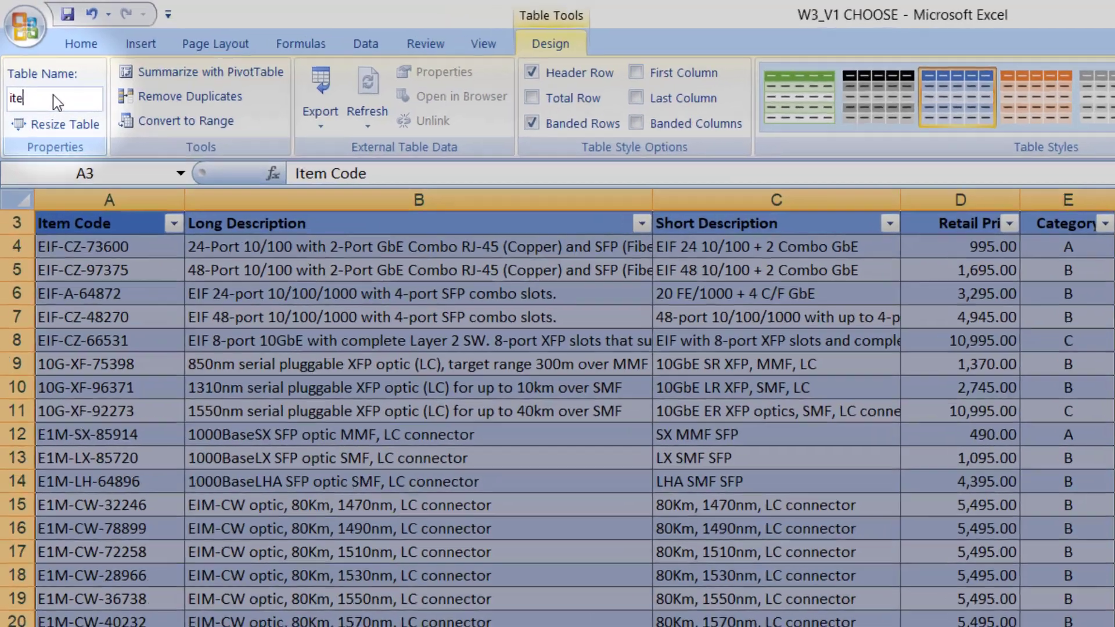
pyautogui.write('e')
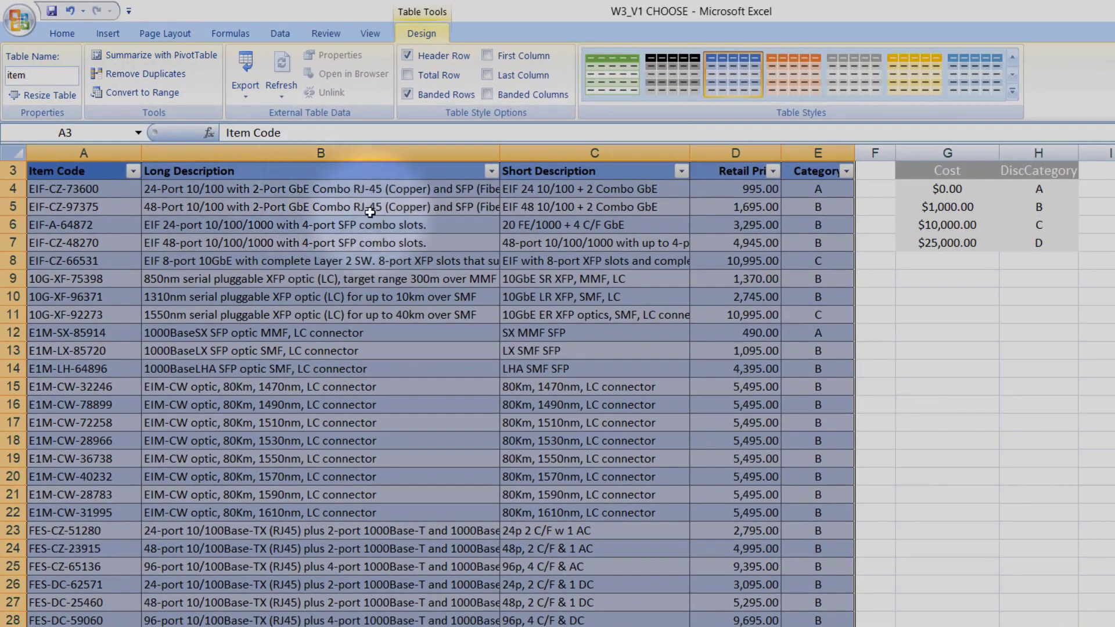
pyautogui.click(370, 212)
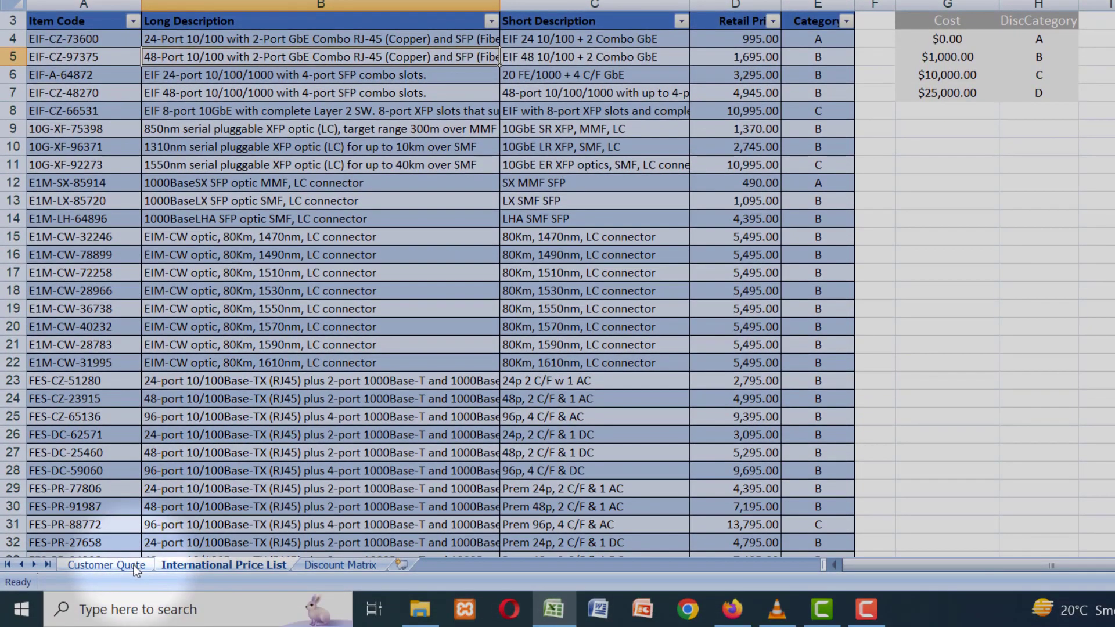
pyautogui.click(134, 566)
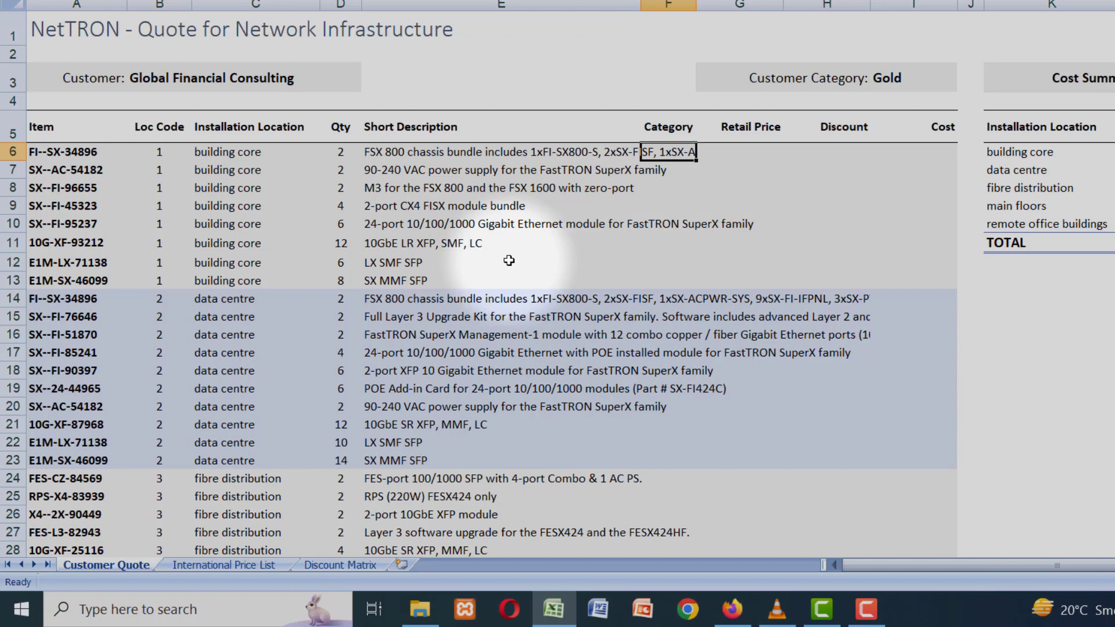
# - Enter =VLOOKUP(Table2[[#This Row],[Item]],item,5,FALSE) in F6 to fill the Category values
pyautogui.write('=vlo')
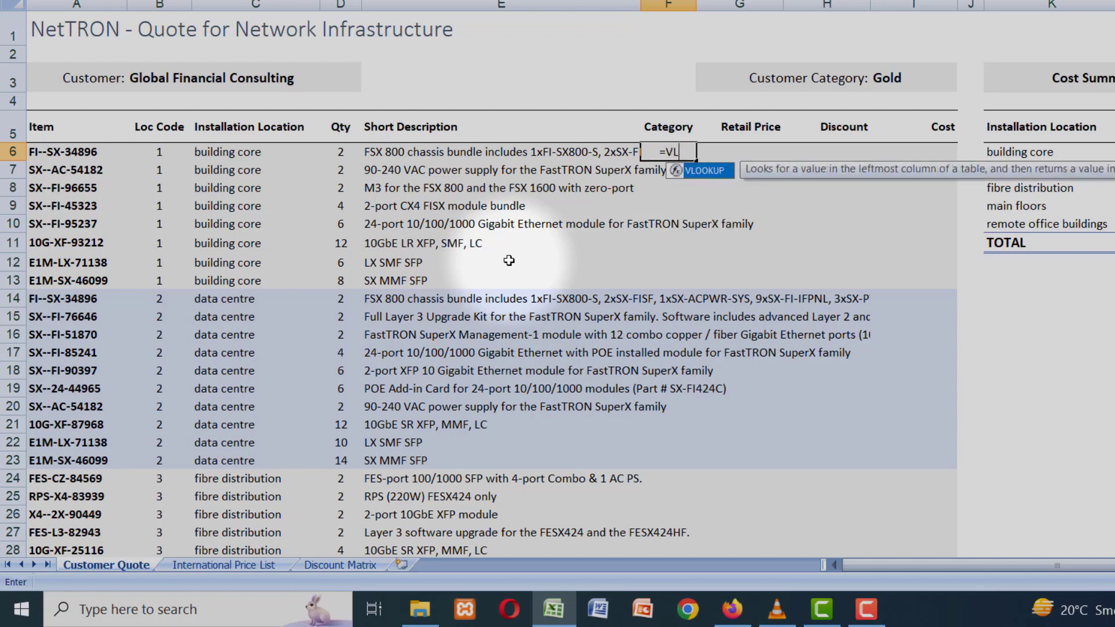
pyautogui.press('Tab')
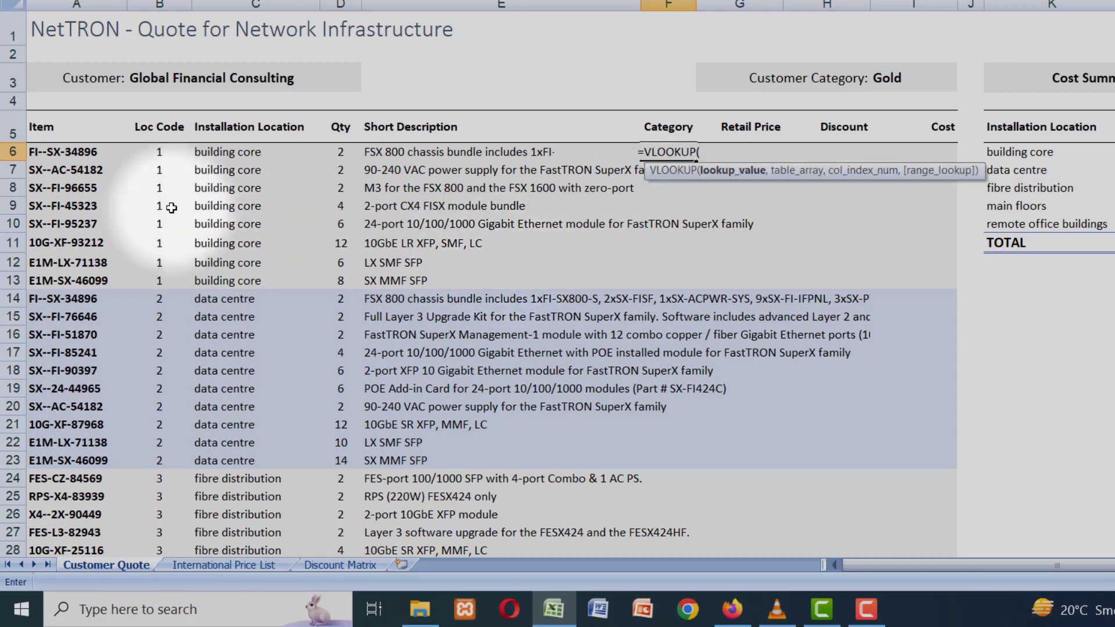
pyautogui.click(85, 150)
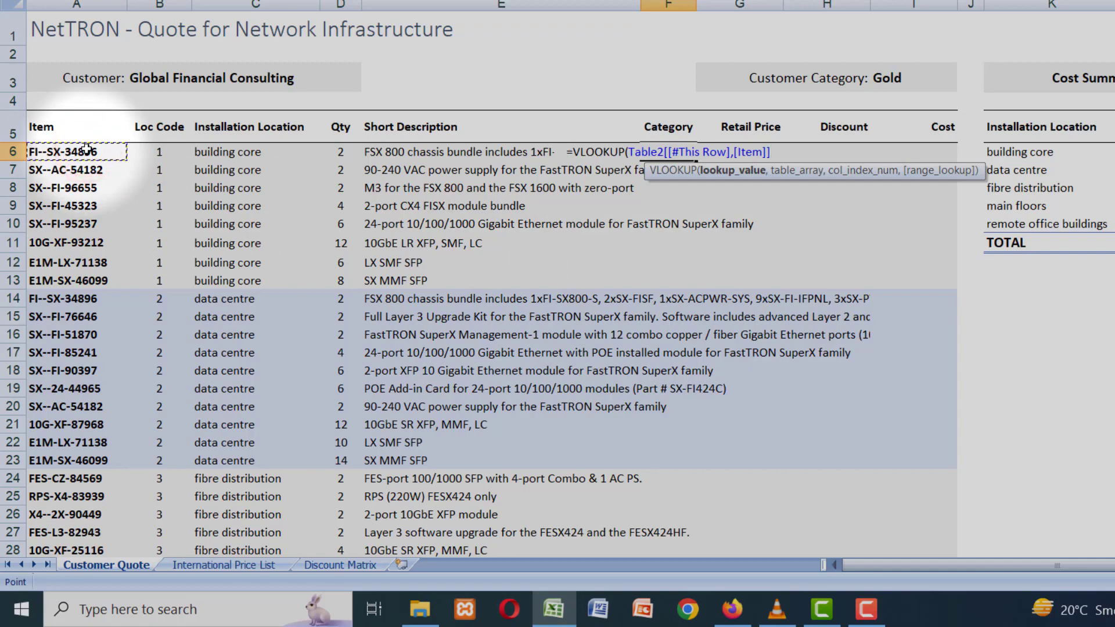
pyautogui.write(',')
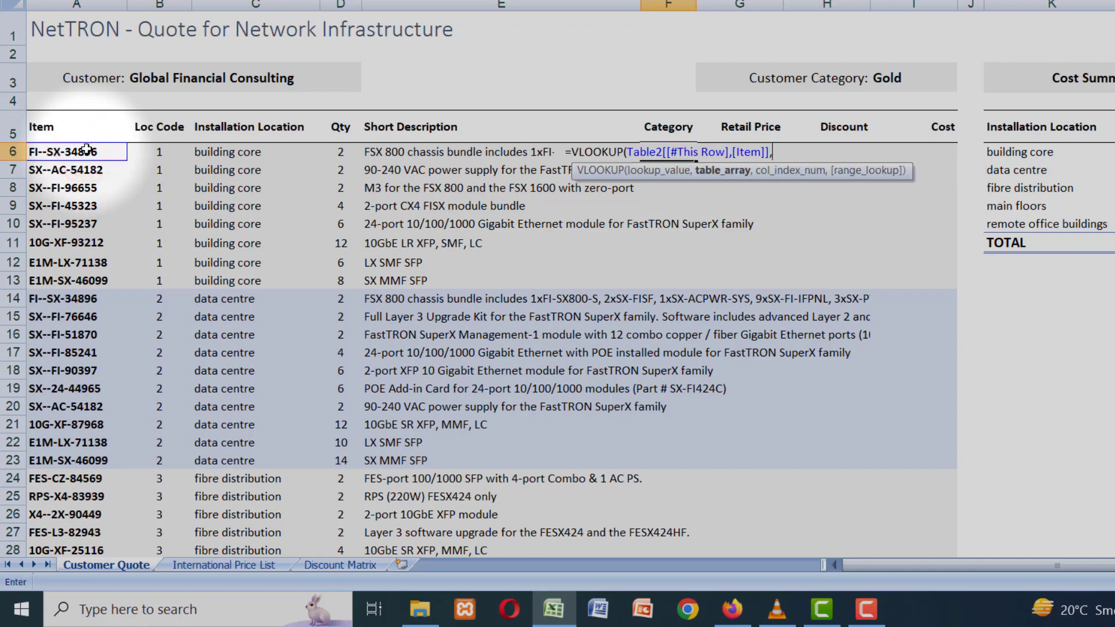
pyautogui.write('it')
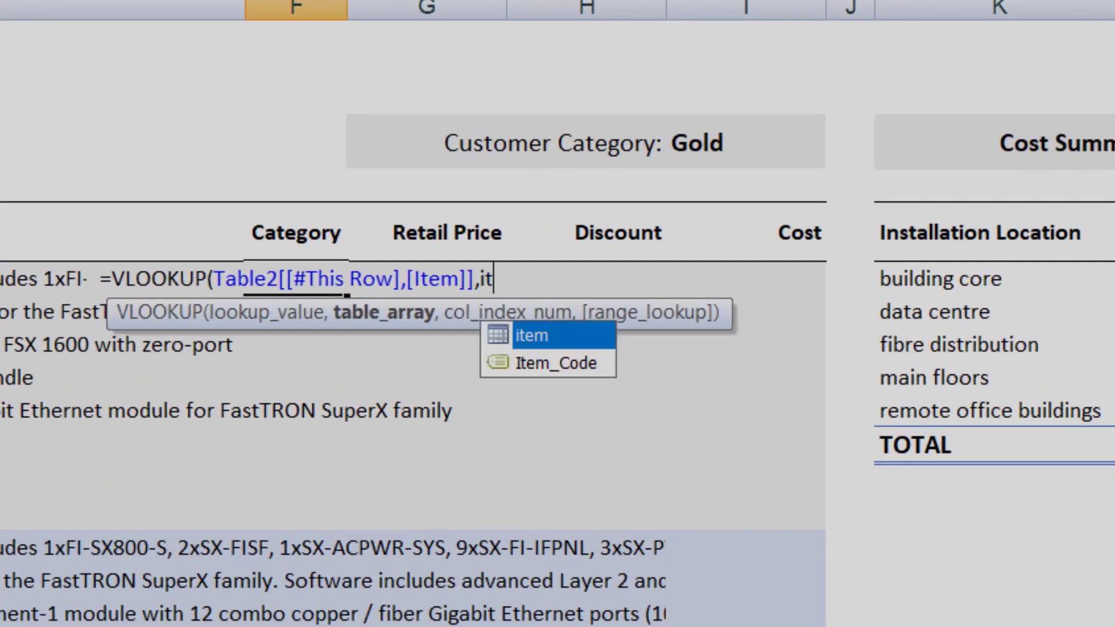
pyautogui.write('em')
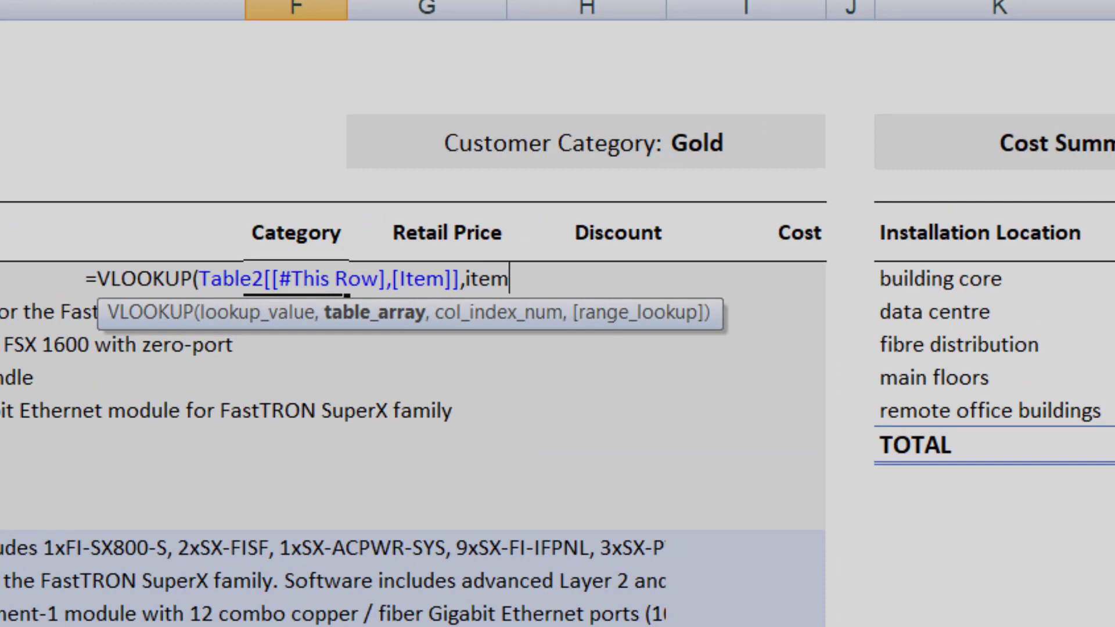
pyautogui.write(',')
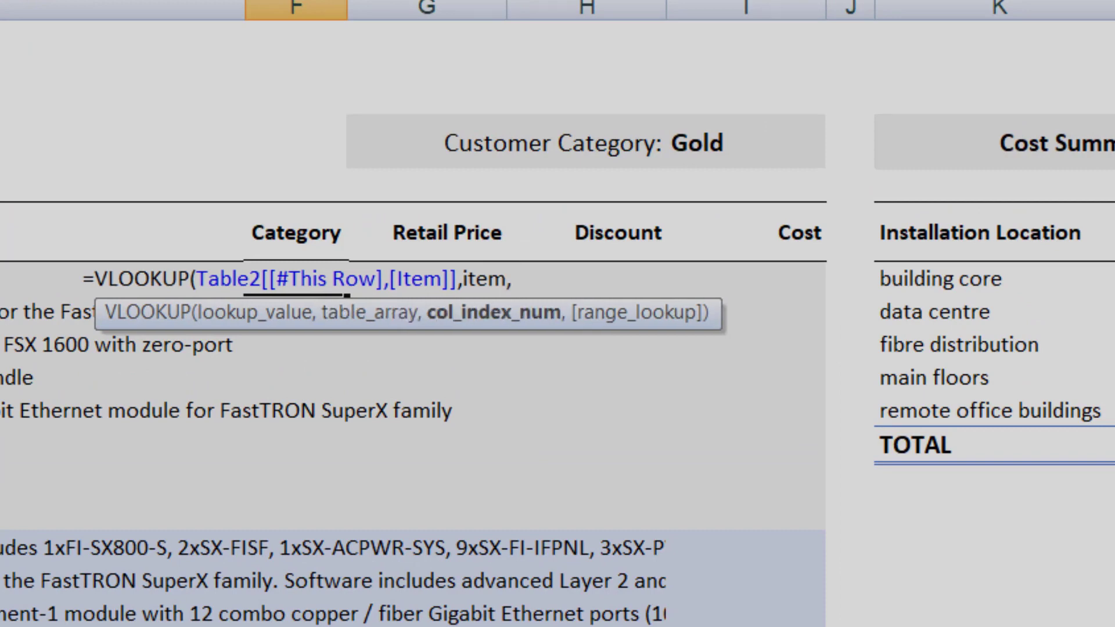
pyautogui.write('5')
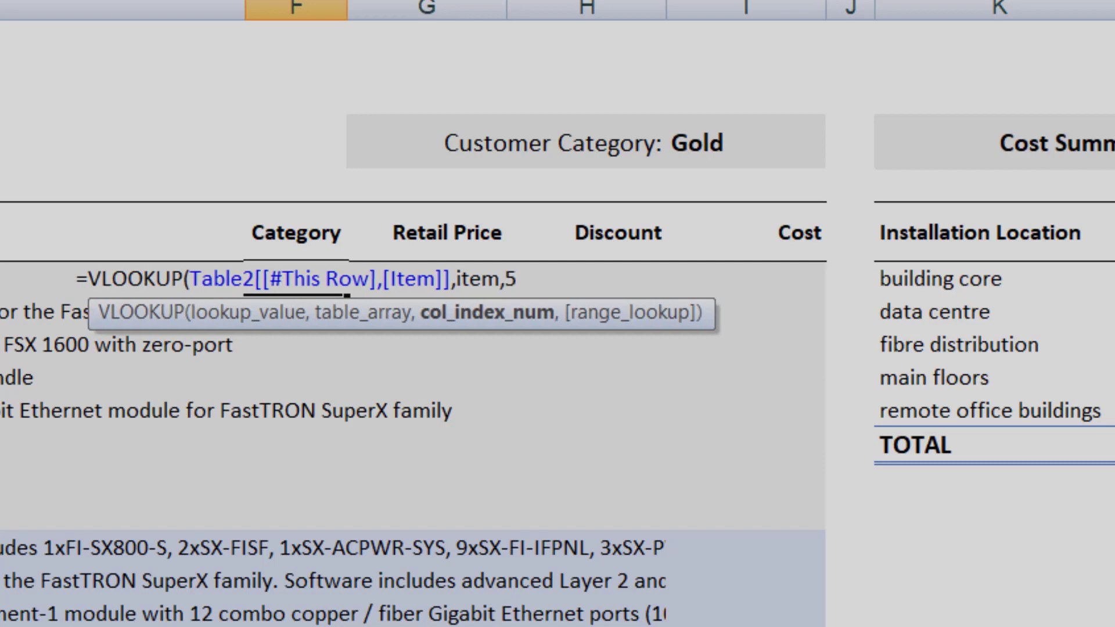
pyautogui.write(',')
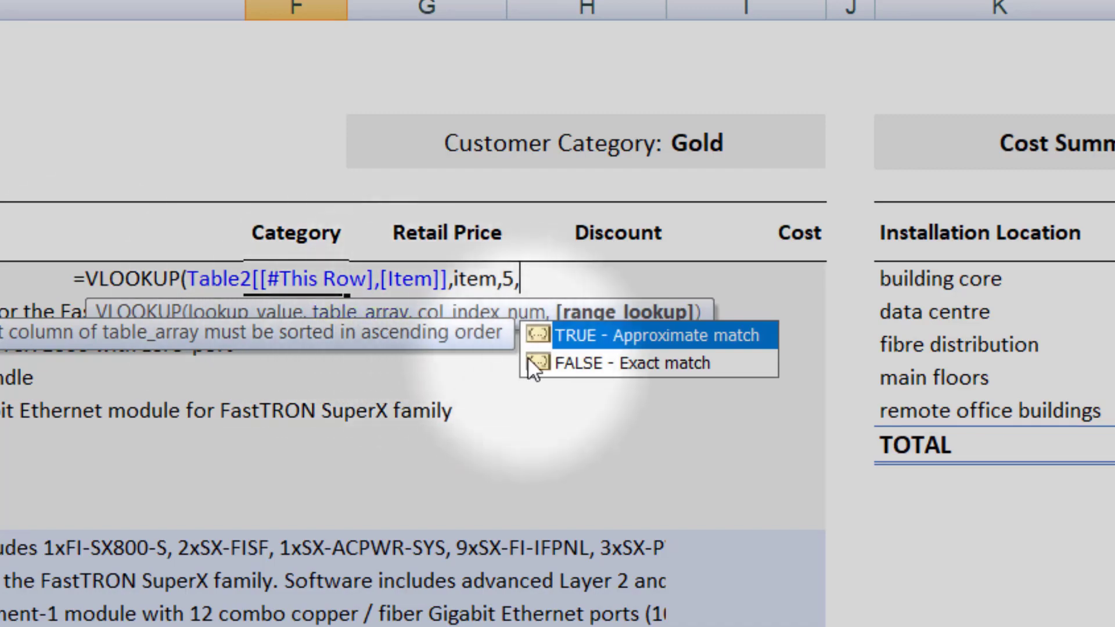
pyautogui.doubleClick(605, 360)
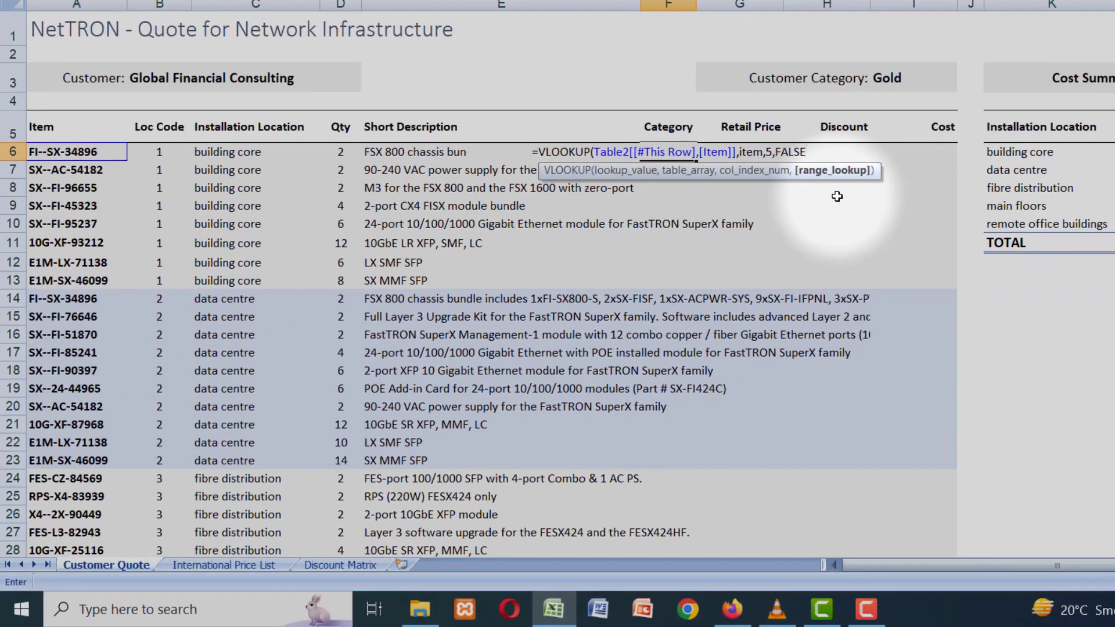
pyautogui.write(')')
pyautogui.press('Return')
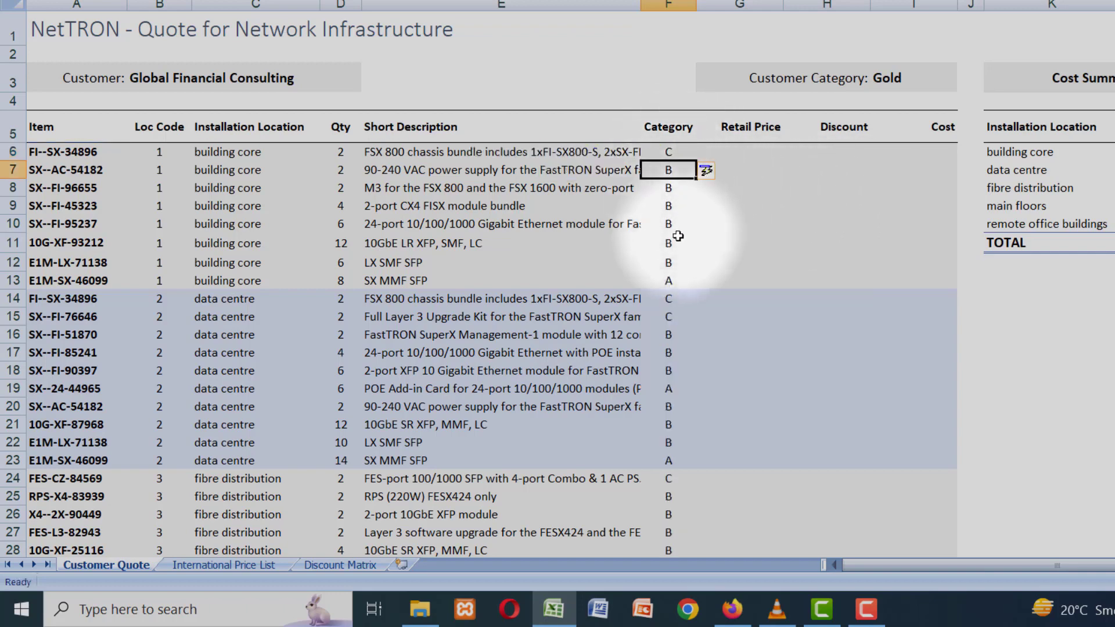
# - Switch row 6 to FI--SX-46698 and row 10 to SX--24-44965, confirming row 10's category A
pyautogui.click(374, 152)
pyautogui.click(90, 150)
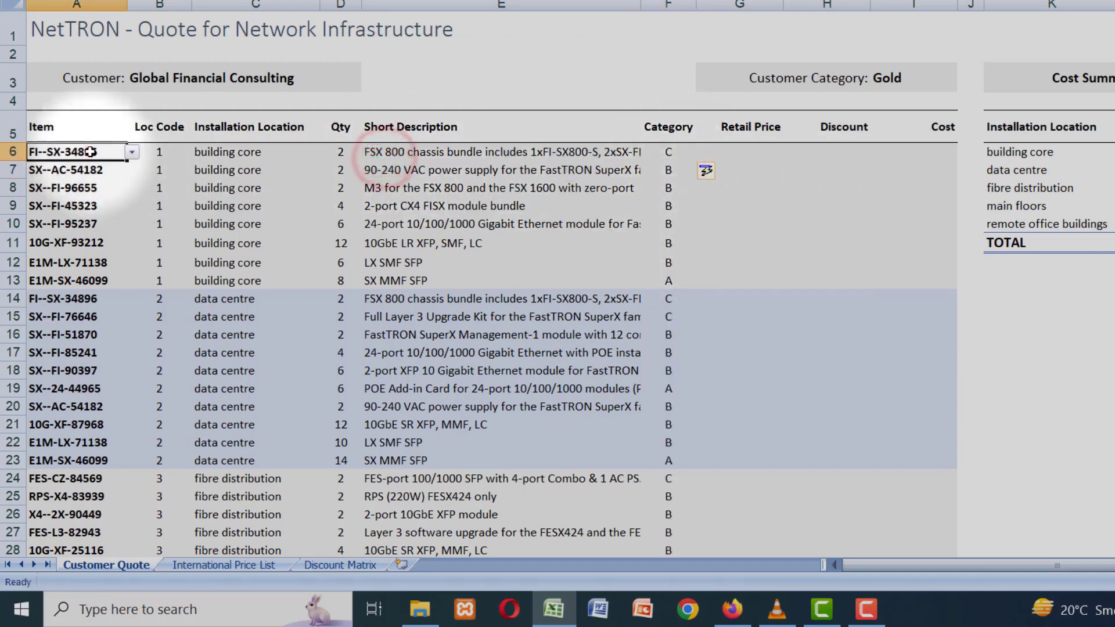
pyautogui.click(133, 153)
pyautogui.click(90, 240)
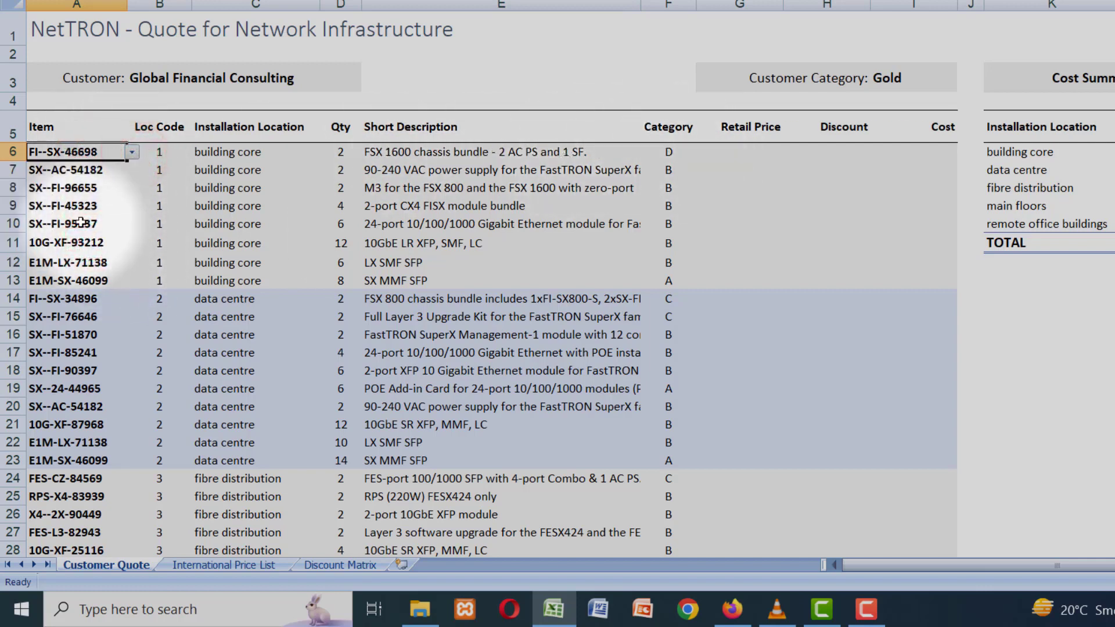
pyautogui.click(81, 224)
pyautogui.click(133, 224)
pyautogui.click(75, 316)
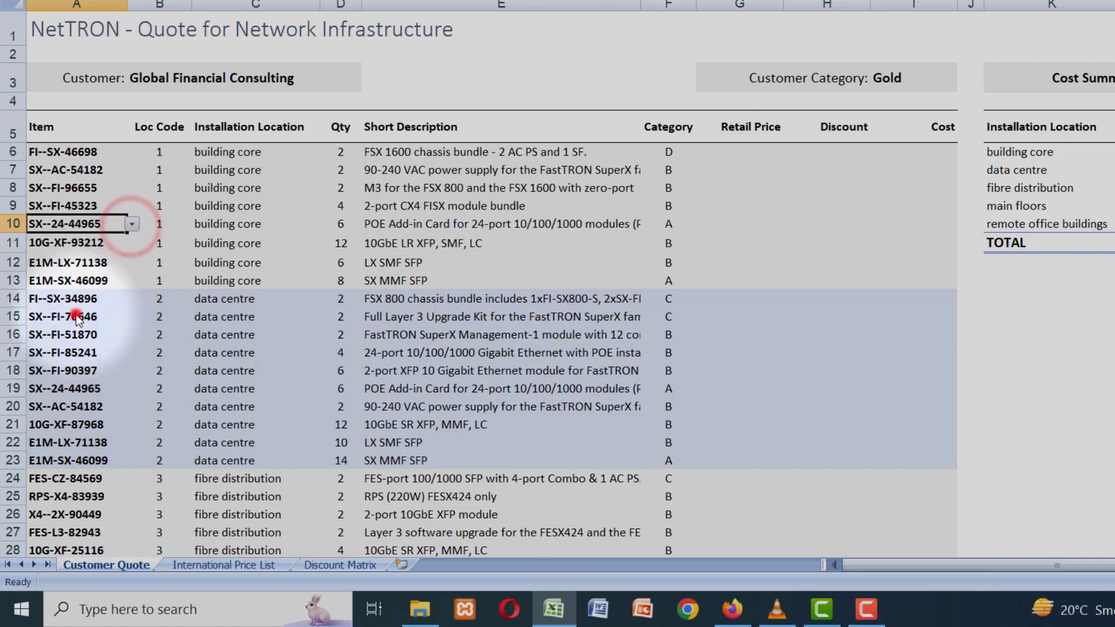
pyautogui.click(420, 224)
pyautogui.click(668, 223)
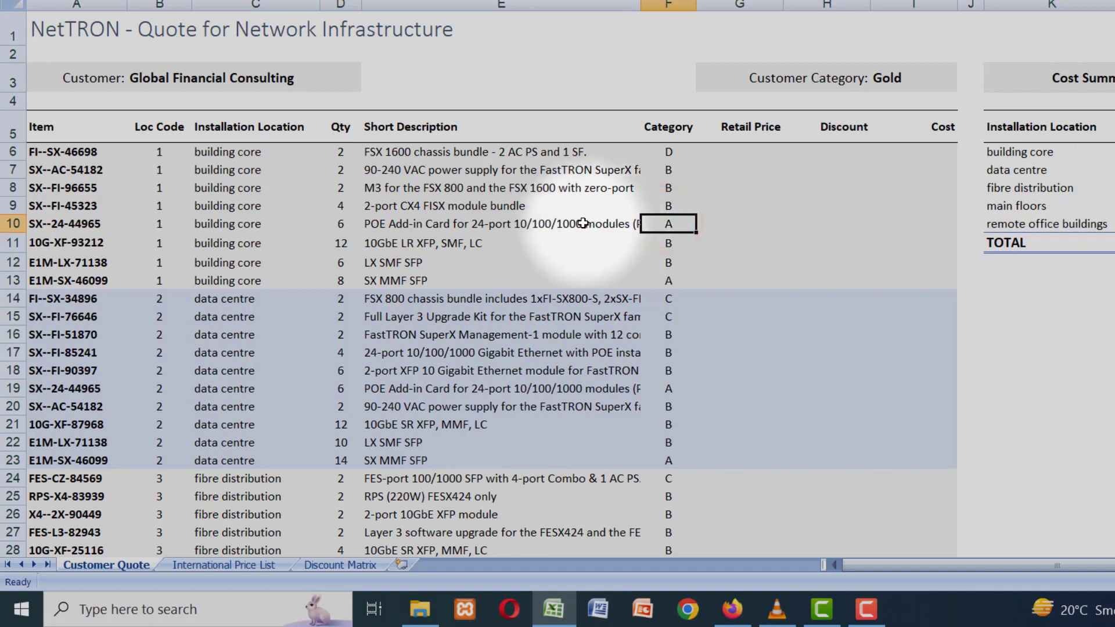
pyautogui.click(750, 150)
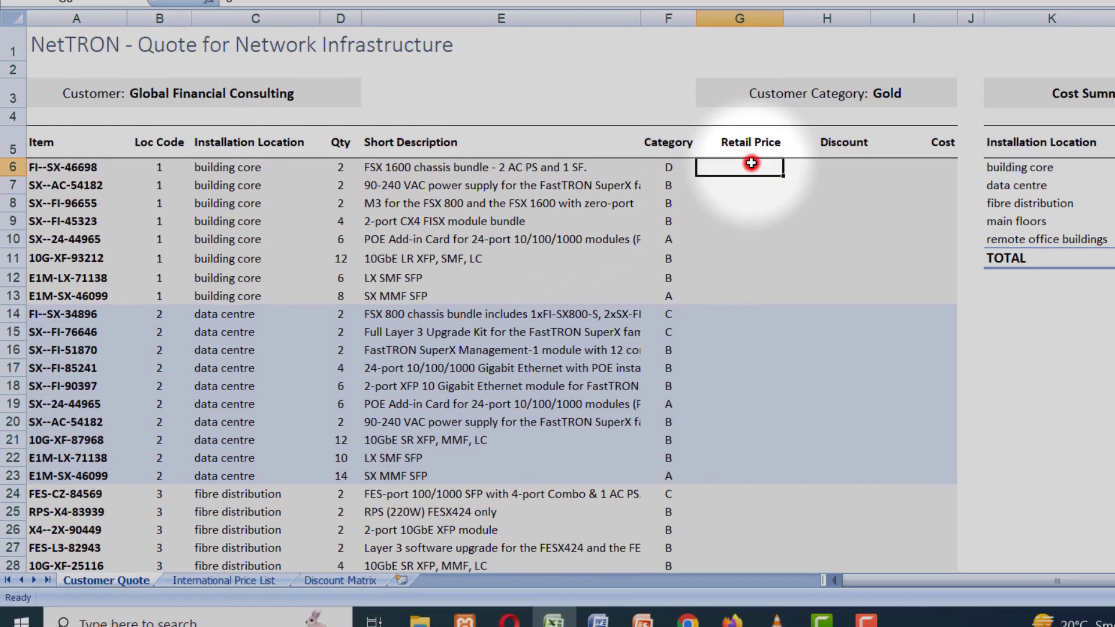
pyautogui.click(264, 613)
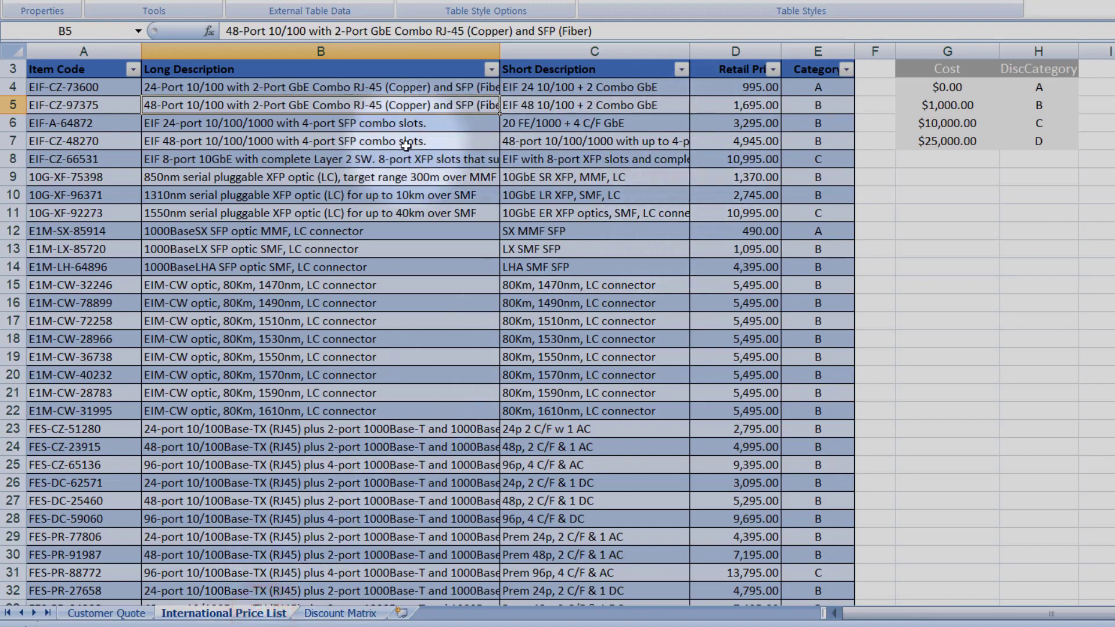
pyautogui.moveTo(735, 87); pyautogui.dragTo(736, 170)
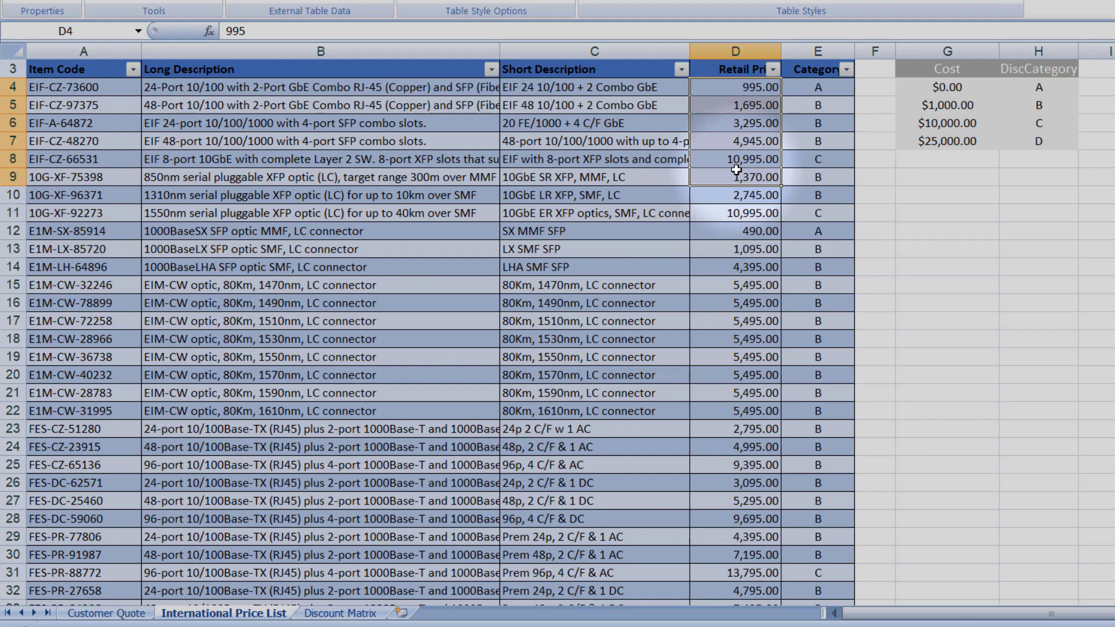
pyautogui.click(110, 46)
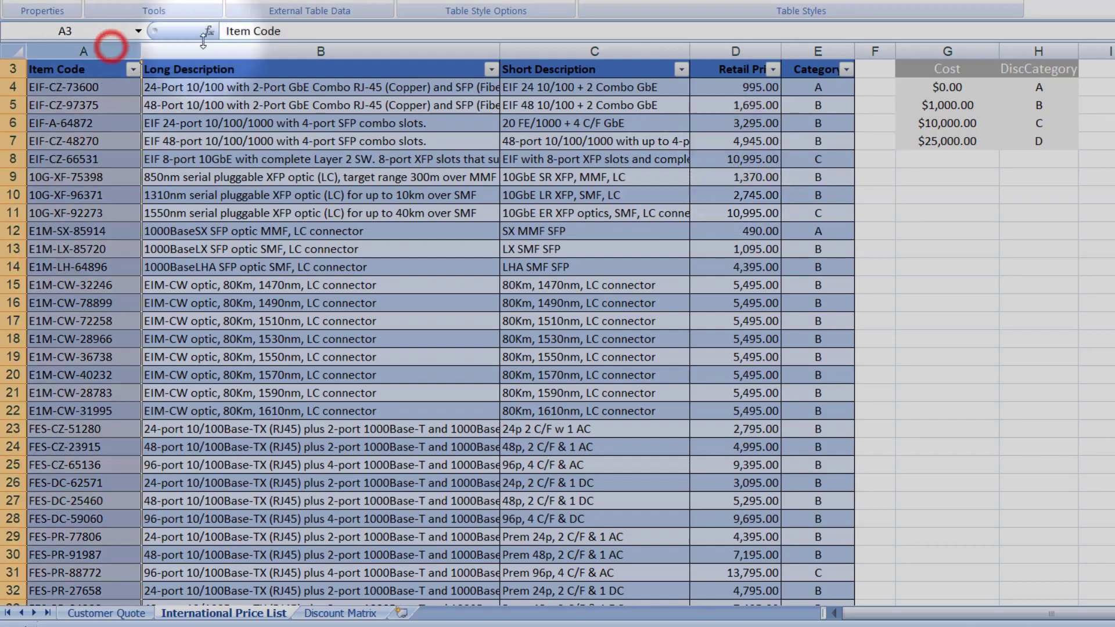
pyautogui.click(274, 42)
pyautogui.click(575, 53)
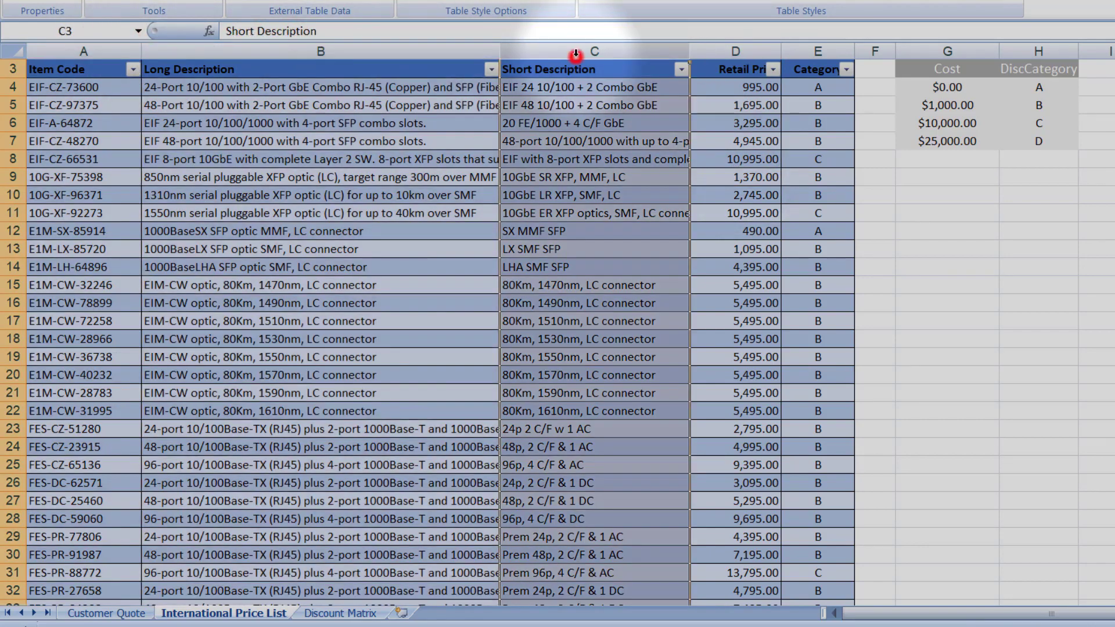
pyautogui.click(737, 50)
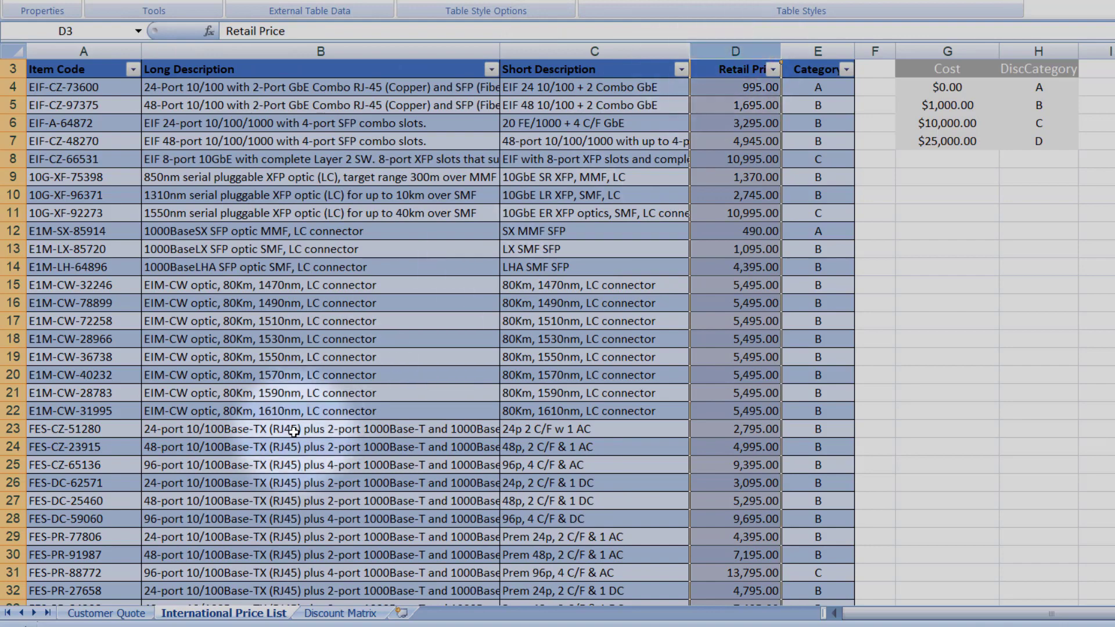
pyautogui.click(108, 614)
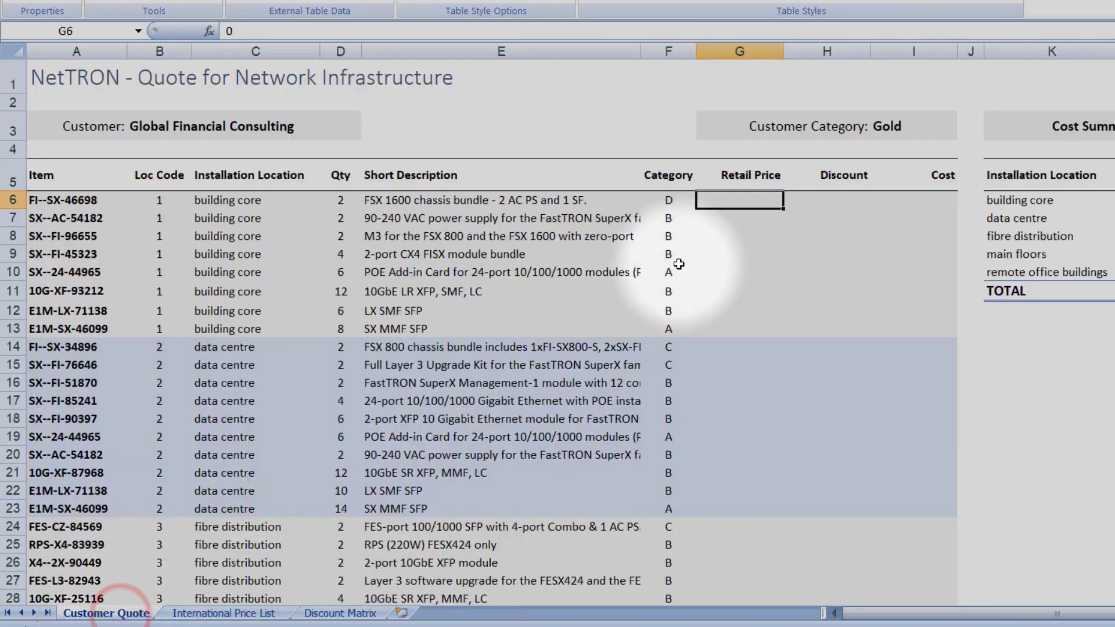
# - Enter =VLOOKUP(Table2[[#This Row],[Item]],item,4,FALSE) in G6, correcting column 5 to 4
pyautogui.write('=V')
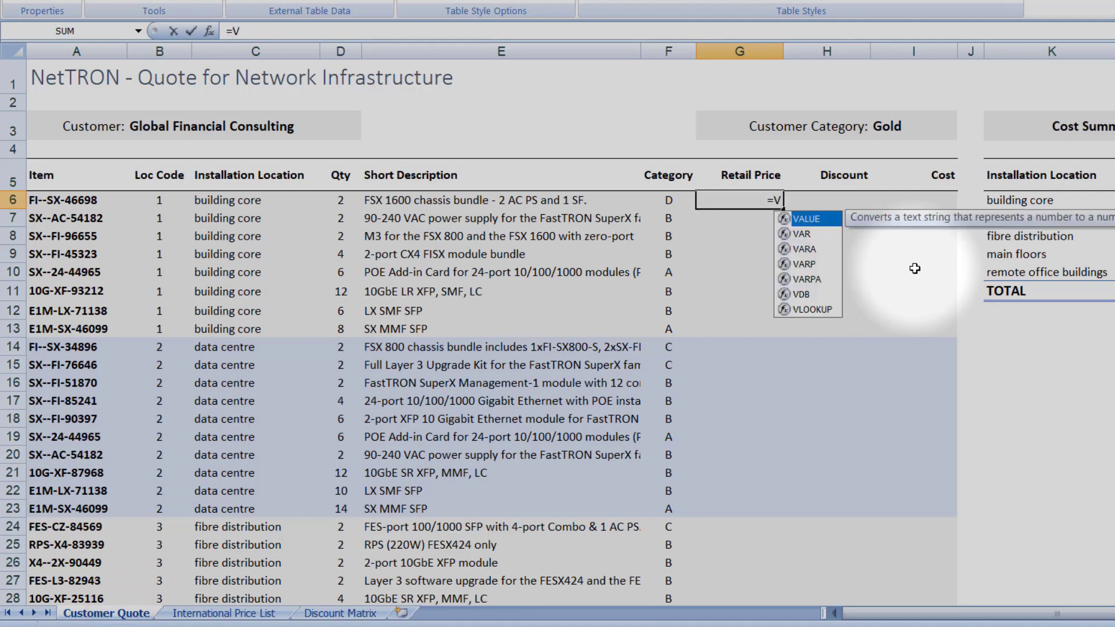
pyautogui.write('LOOKUP(')
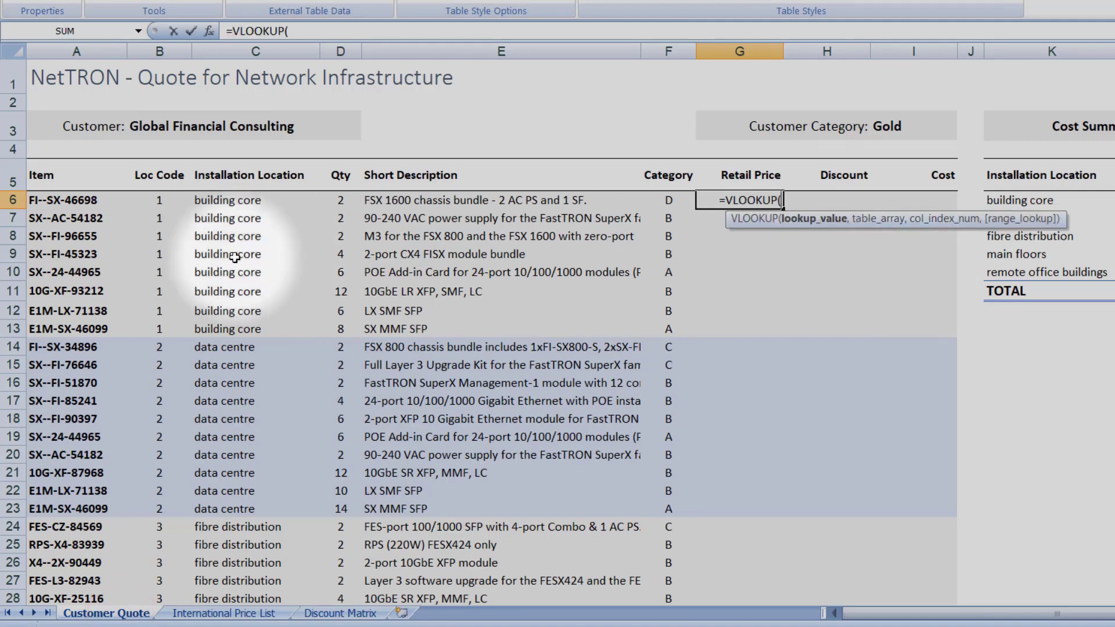
pyautogui.click(58, 201)
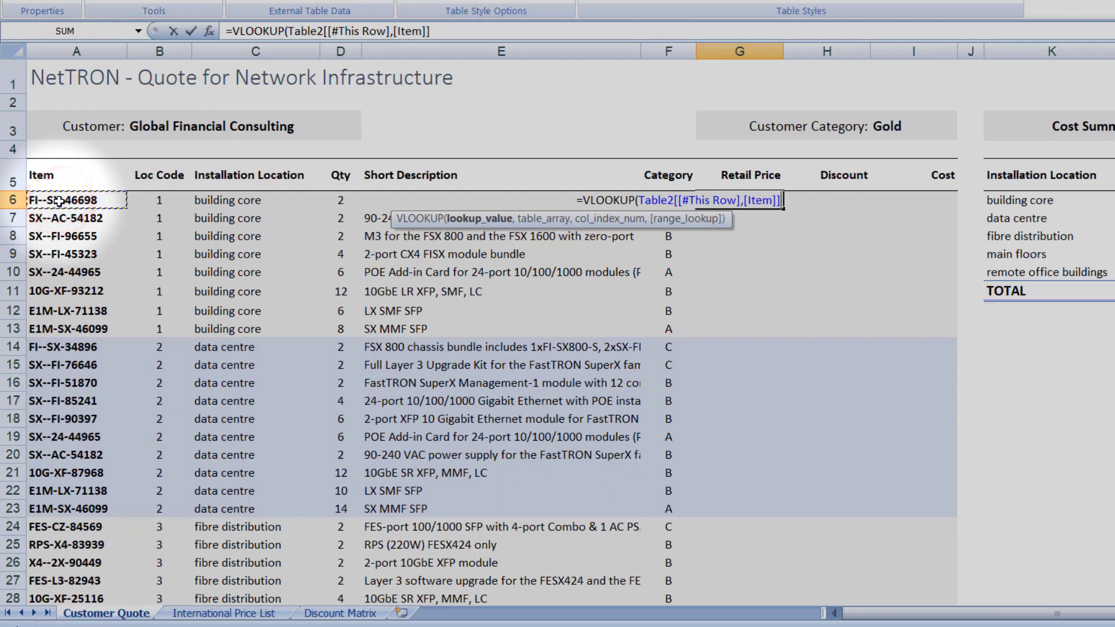
pyautogui.write(',')
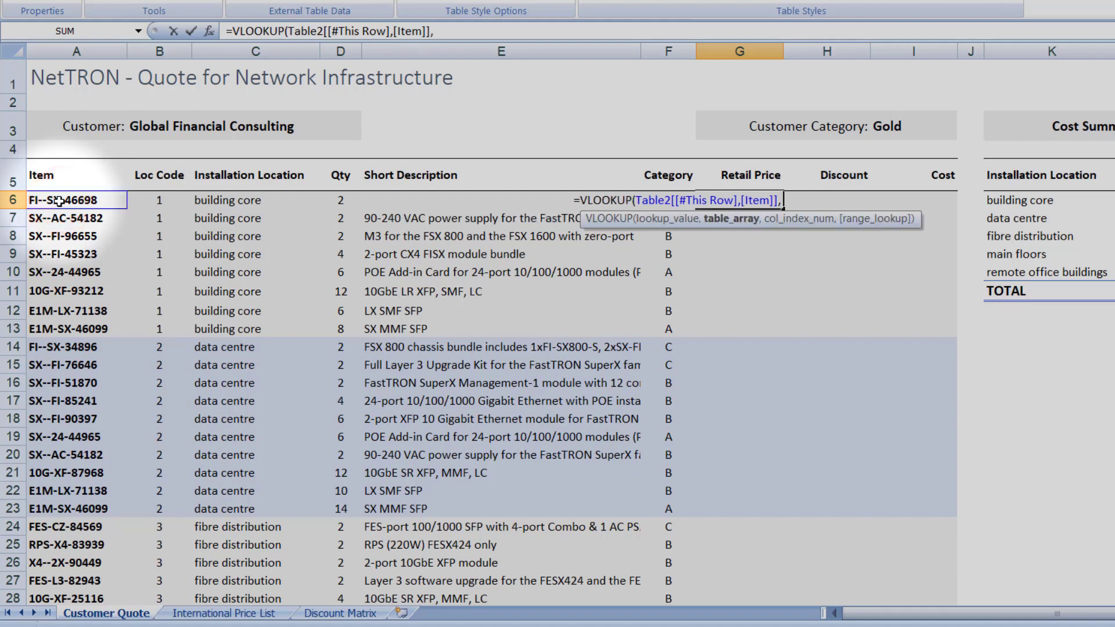
pyautogui.write('item,')
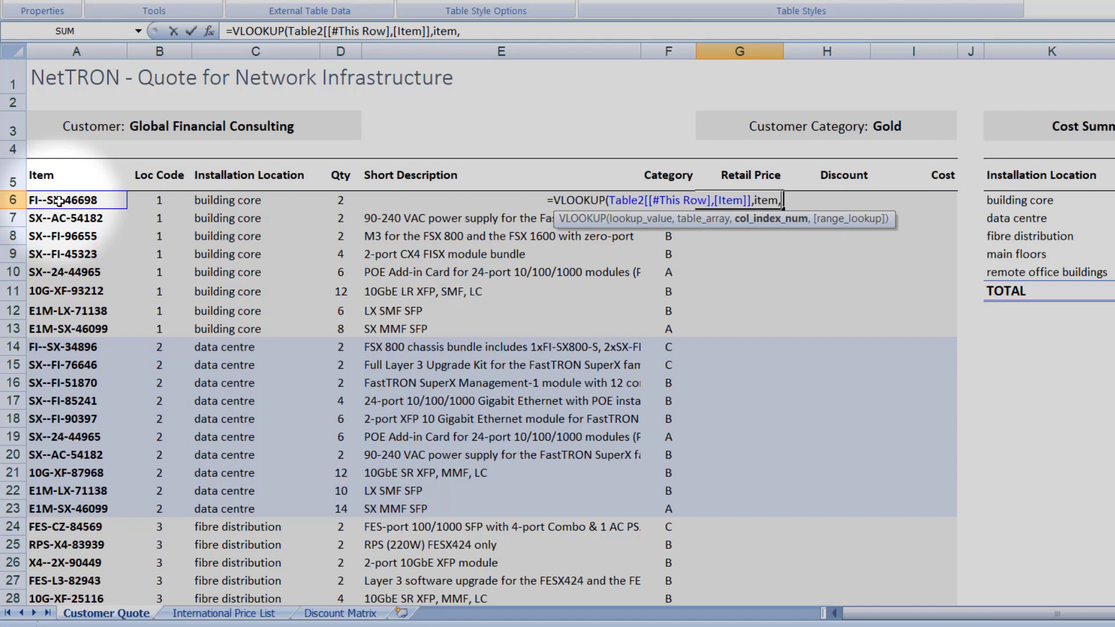
pyautogui.write('5')
pyautogui.press('BackSpace')
pyautogui.write('4')
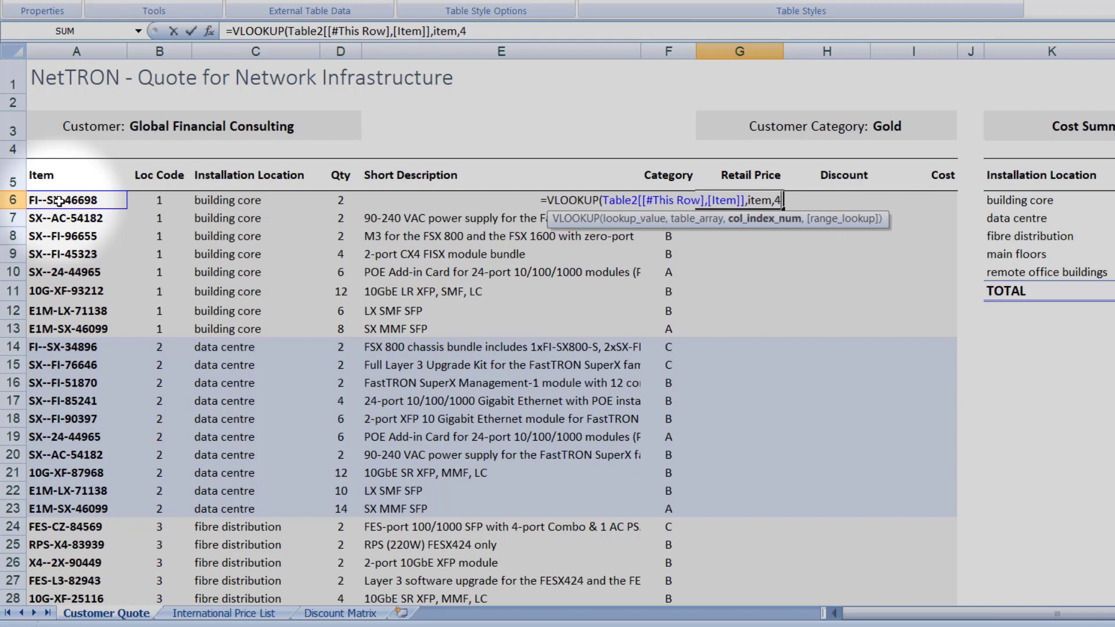
pyautogui.write(',')
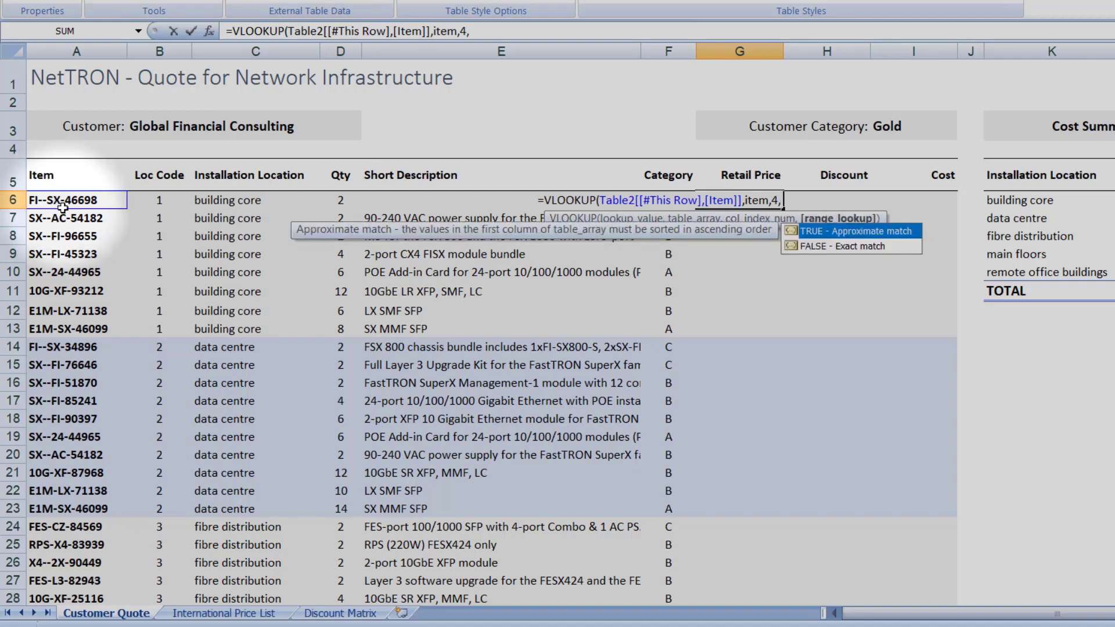
pyautogui.doubleClick(836, 246)
pyautogui.write(')')
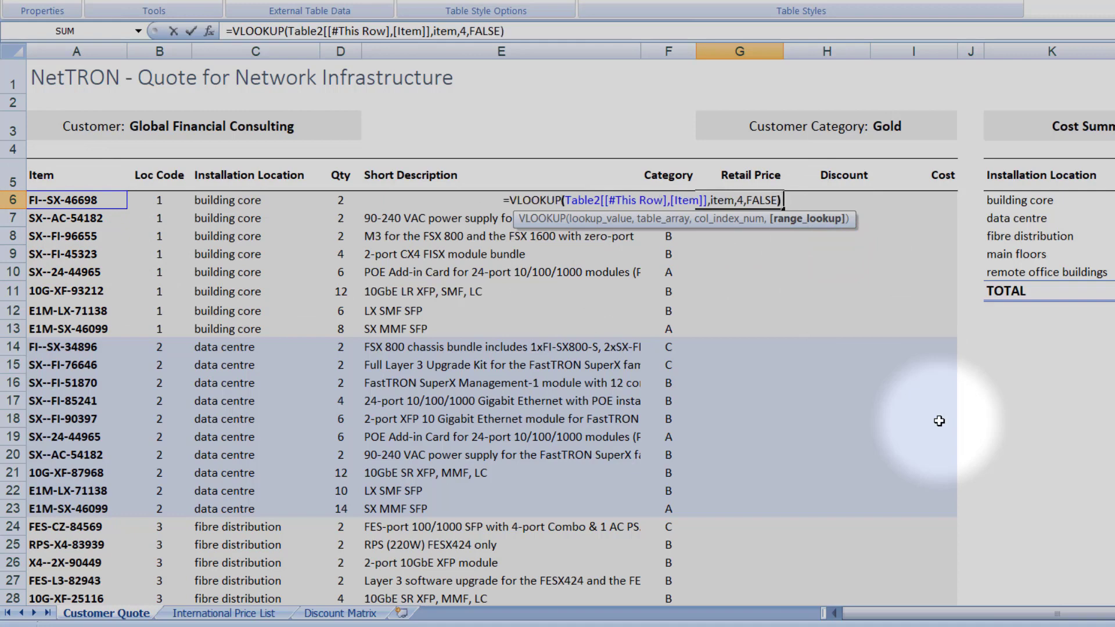
pyautogui.press('Return')
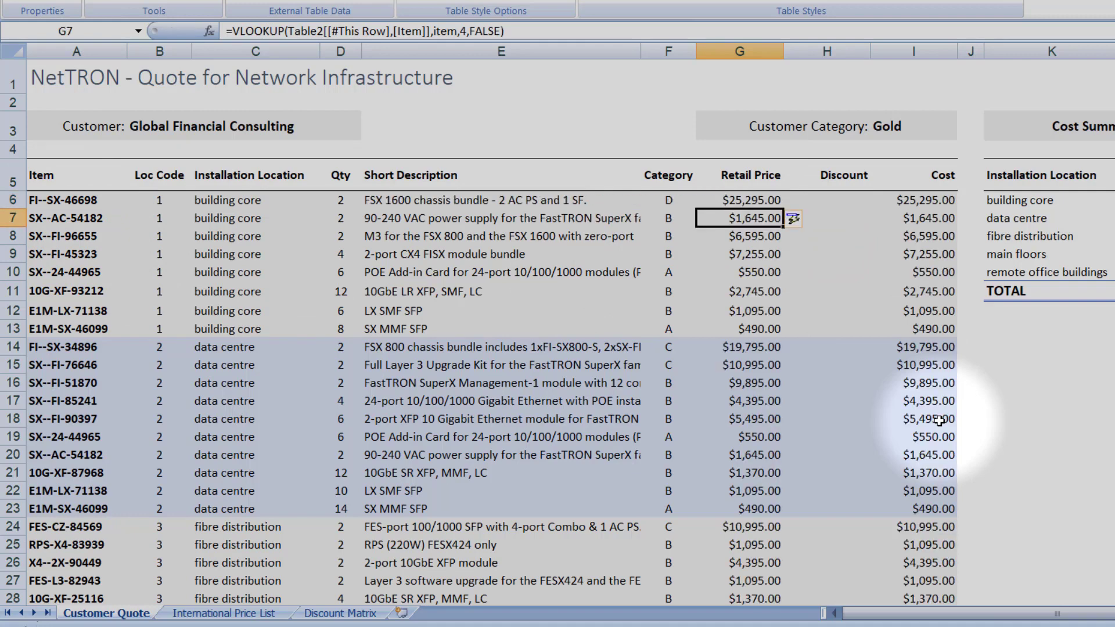